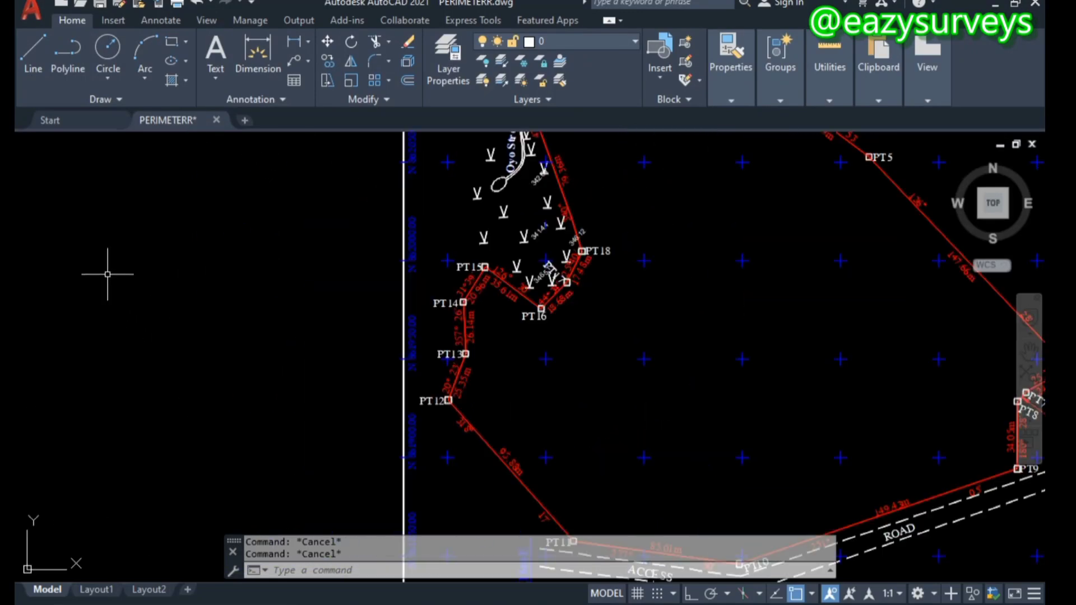
Pan and zoom around the survey plan to review the perimeter points and title block.
scroll(212, 304, down, 2)
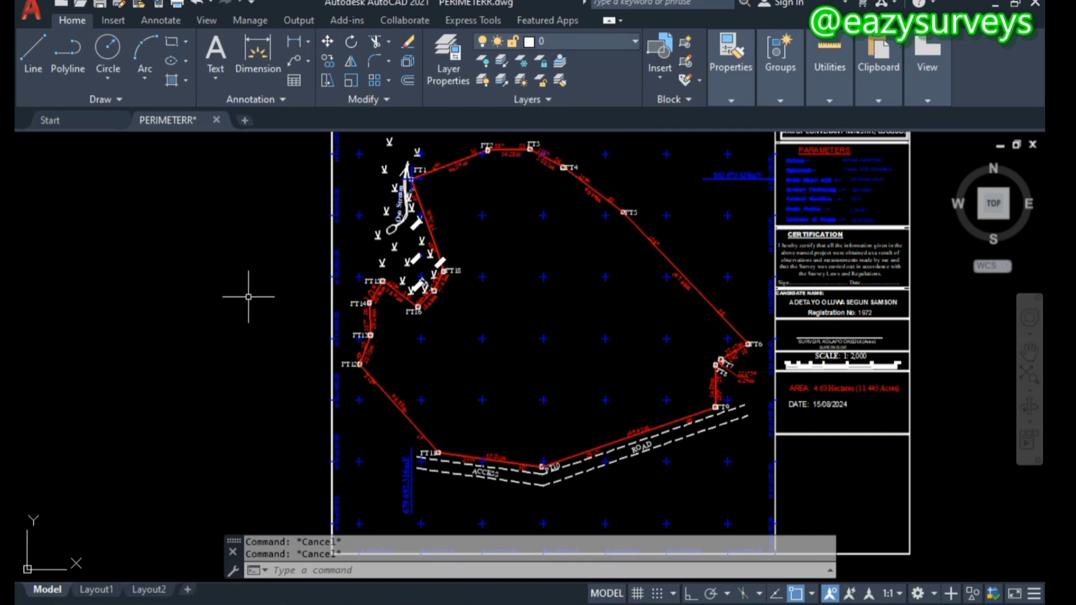
scroll(493, 190, up, 2)
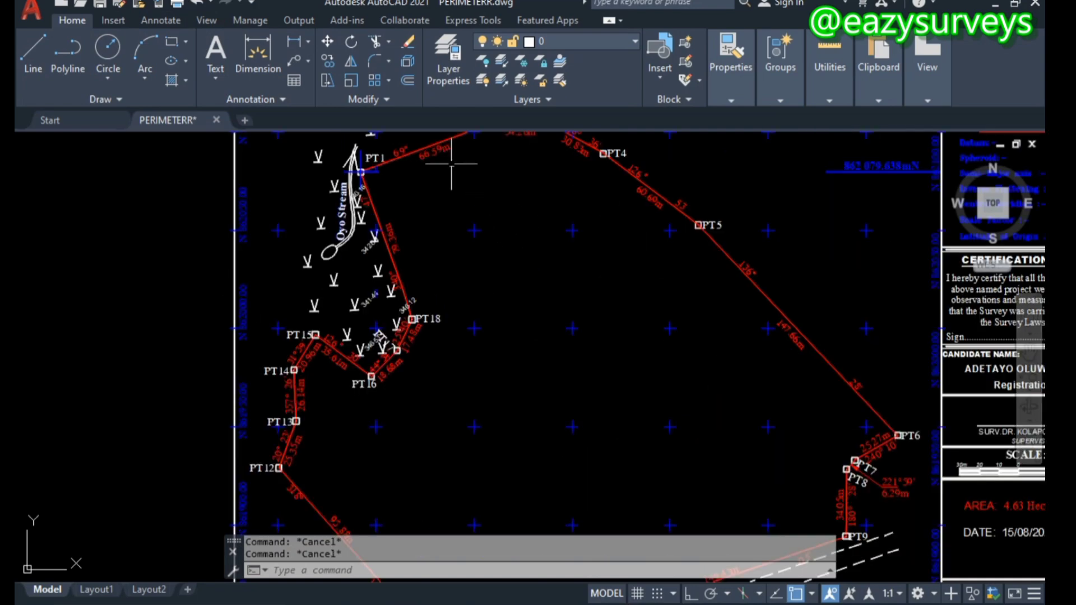
drag(451, 164, 469, 243)
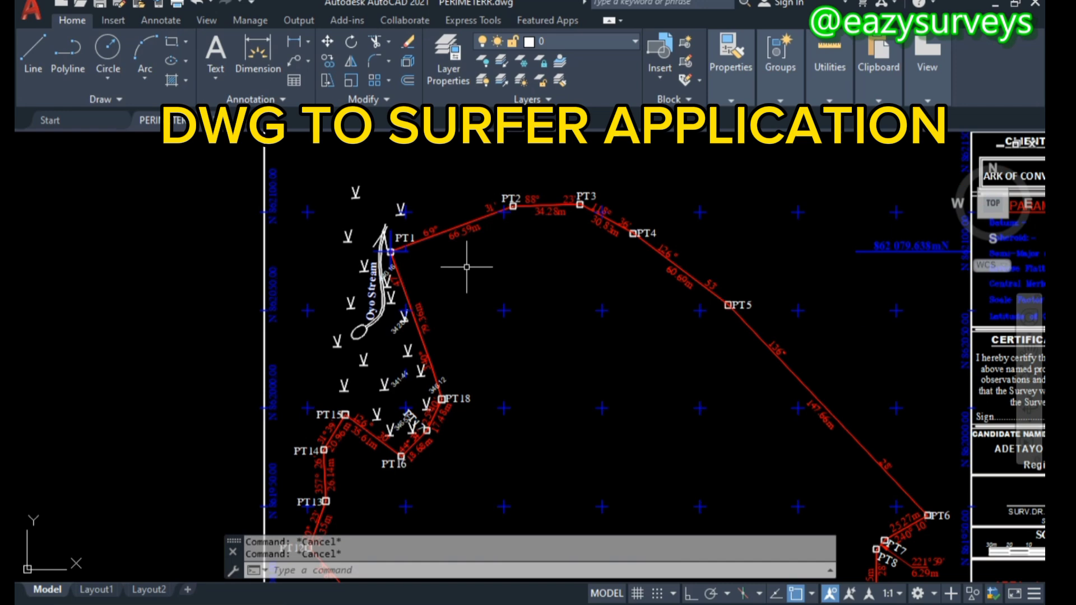
scroll(489, 213, up, 4)
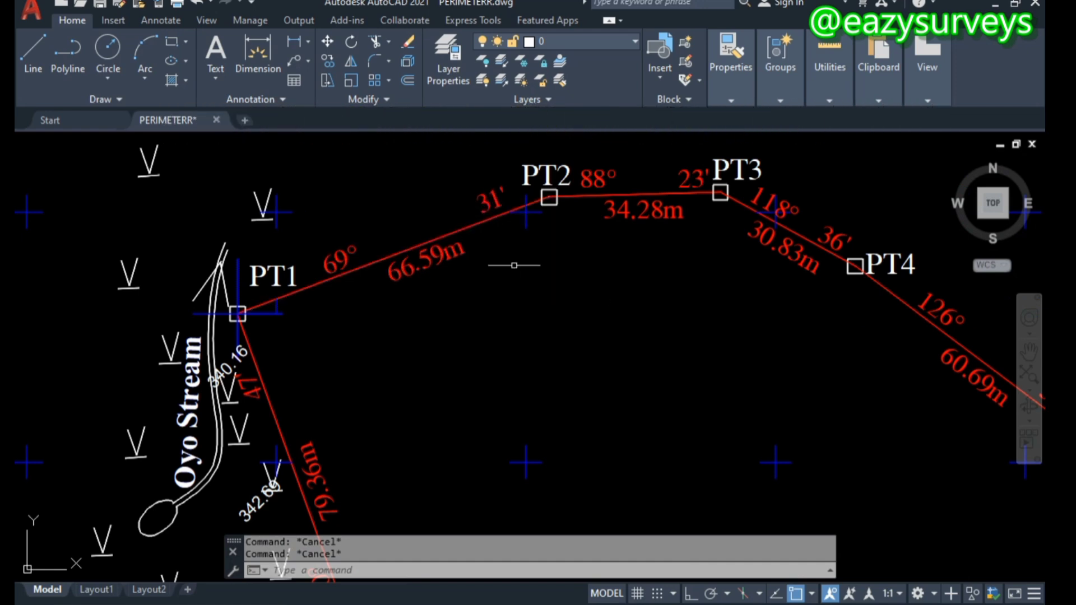
scroll(476, 231, down, 2)
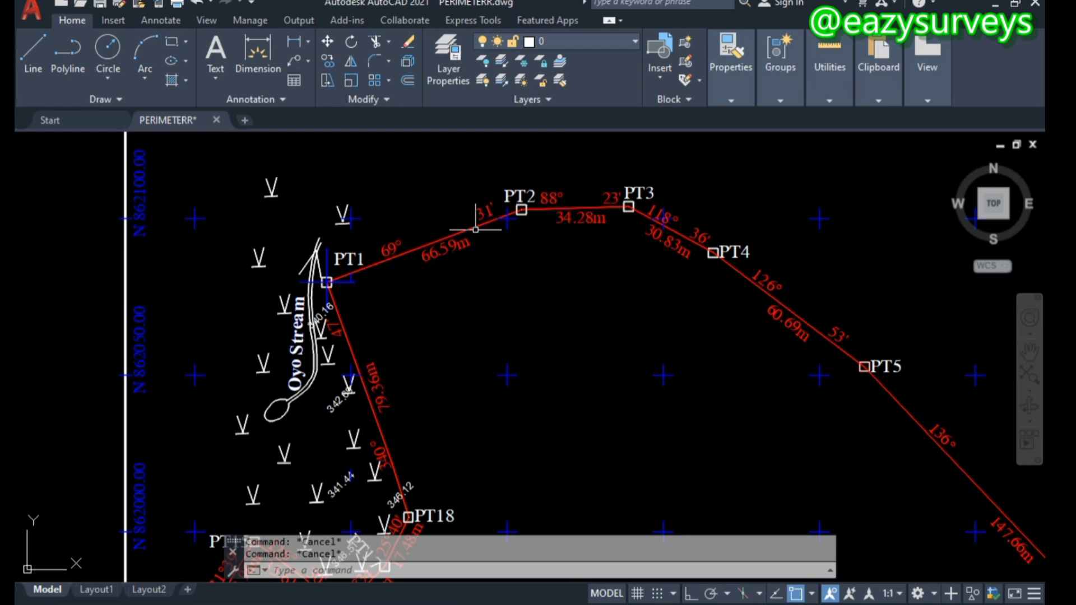
scroll(470, 218, down, 4)
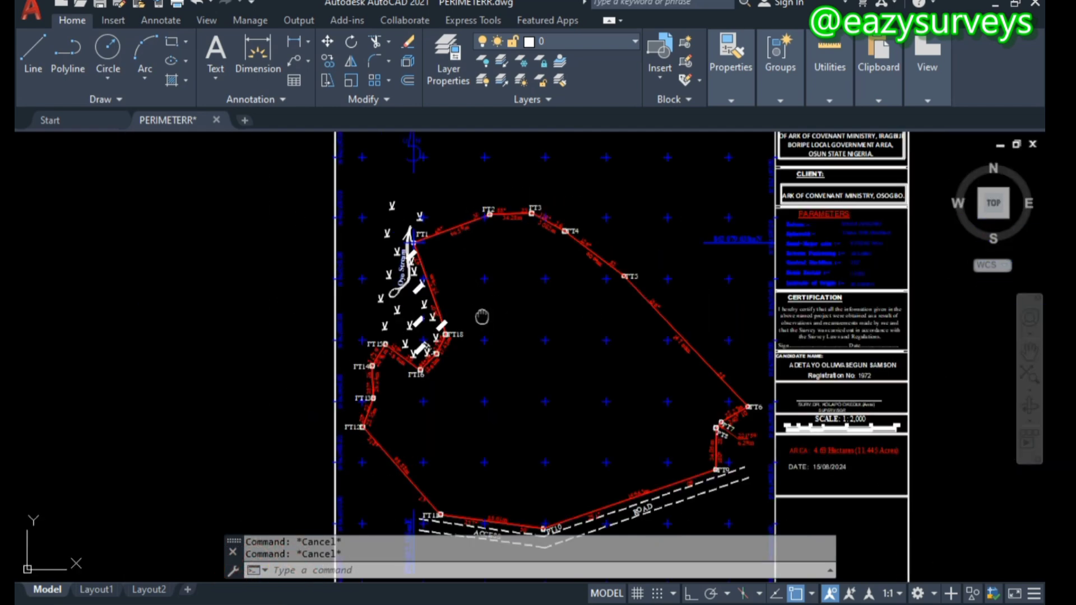
drag(480, 316, 484, 283)
scroll(483, 283, down, 2)
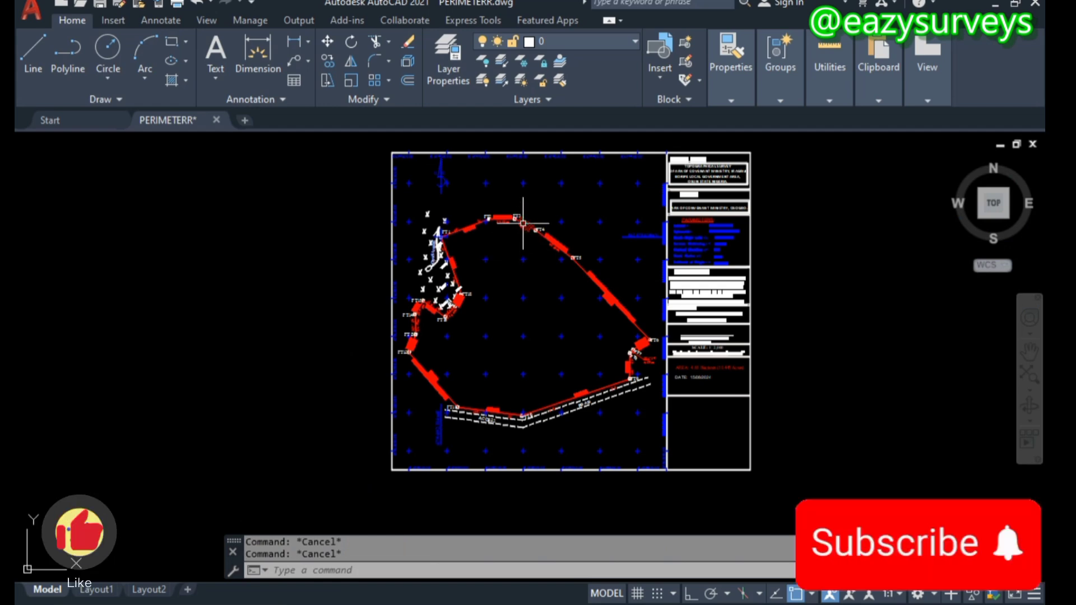
mouse_move(523, 223)
scroll(523, 223, up, 8)
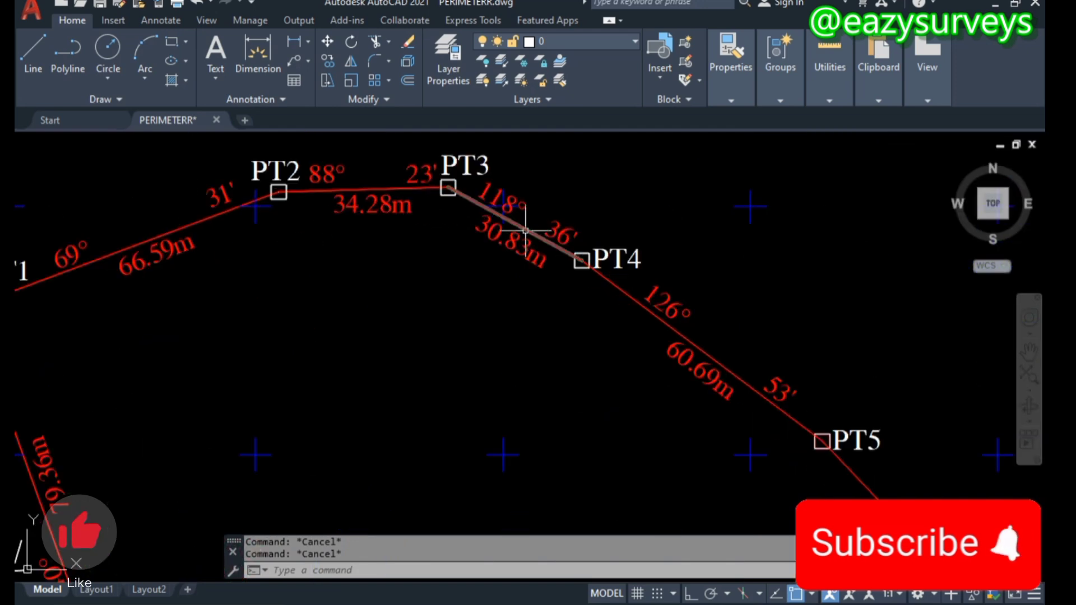
scroll(530, 339, down, 2)
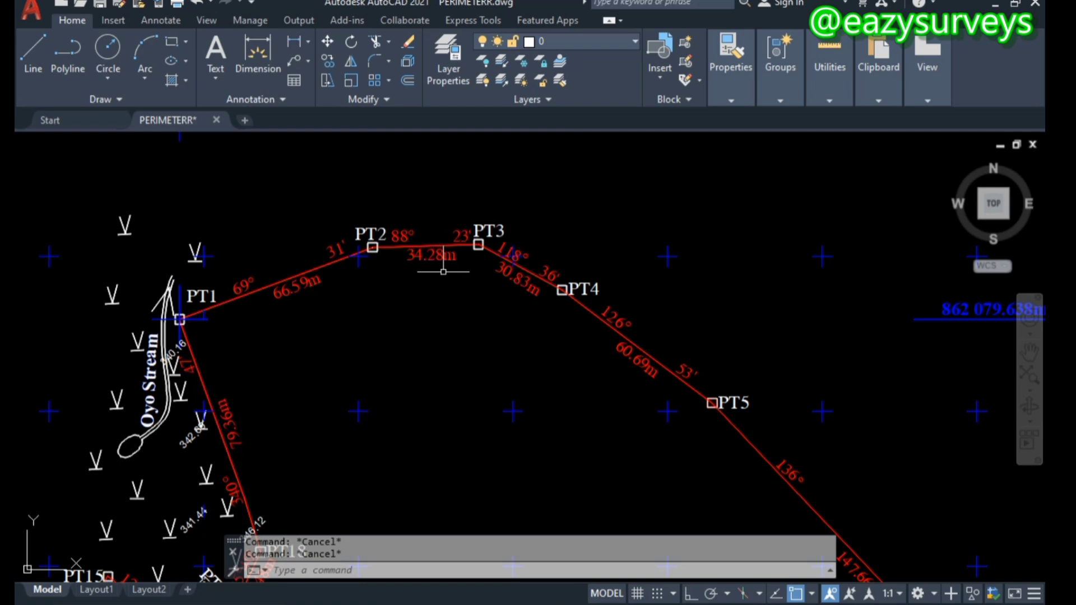
scroll(437, 247, up, 4)
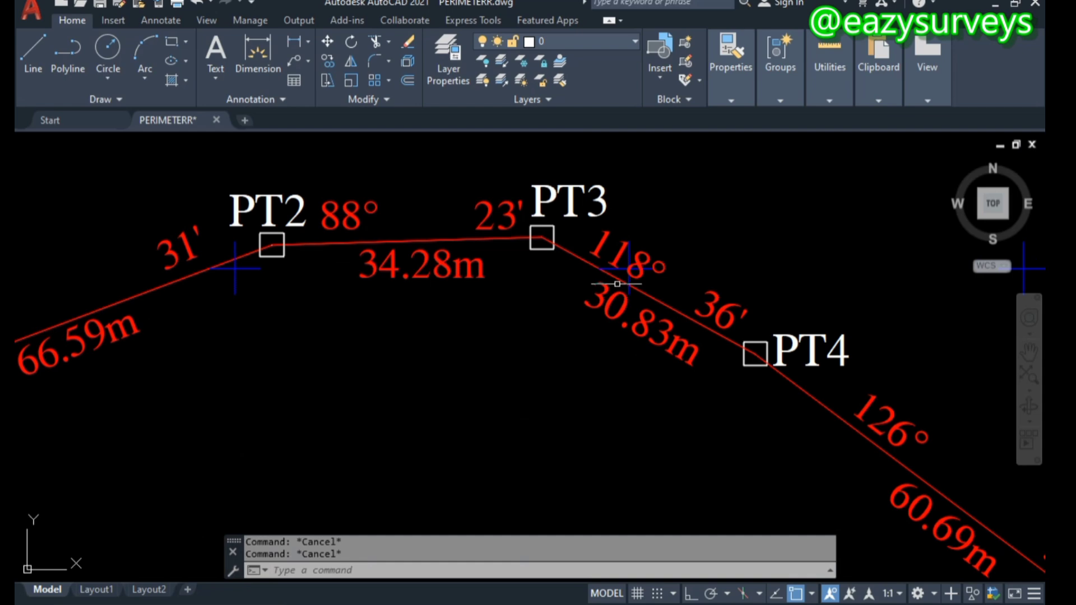
scroll(686, 313, down, 4)
drag(668, 365, 583, 305)
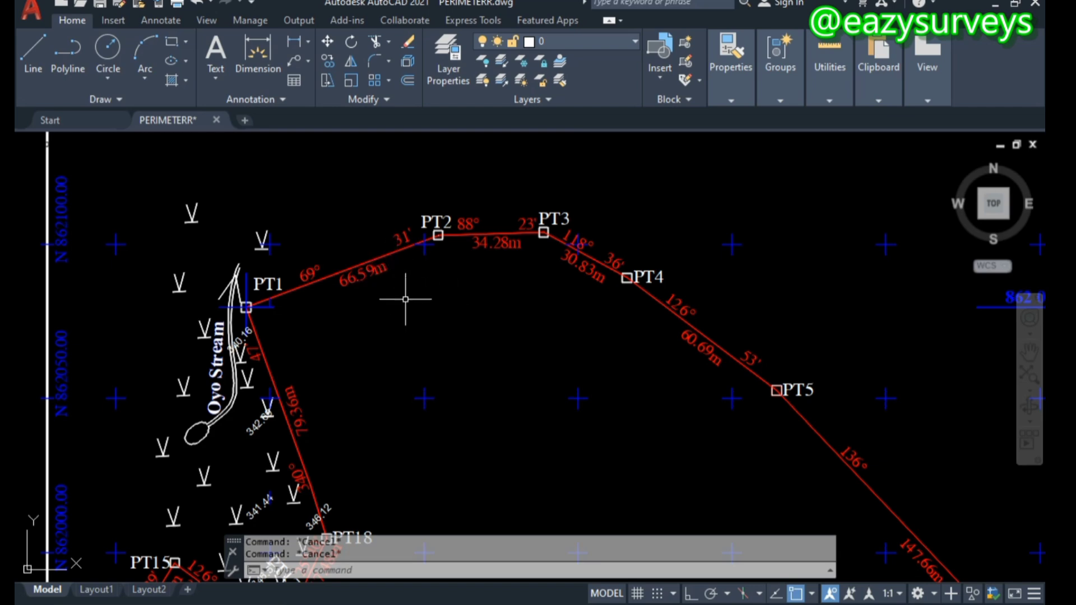
scroll(406, 299, down, 2)
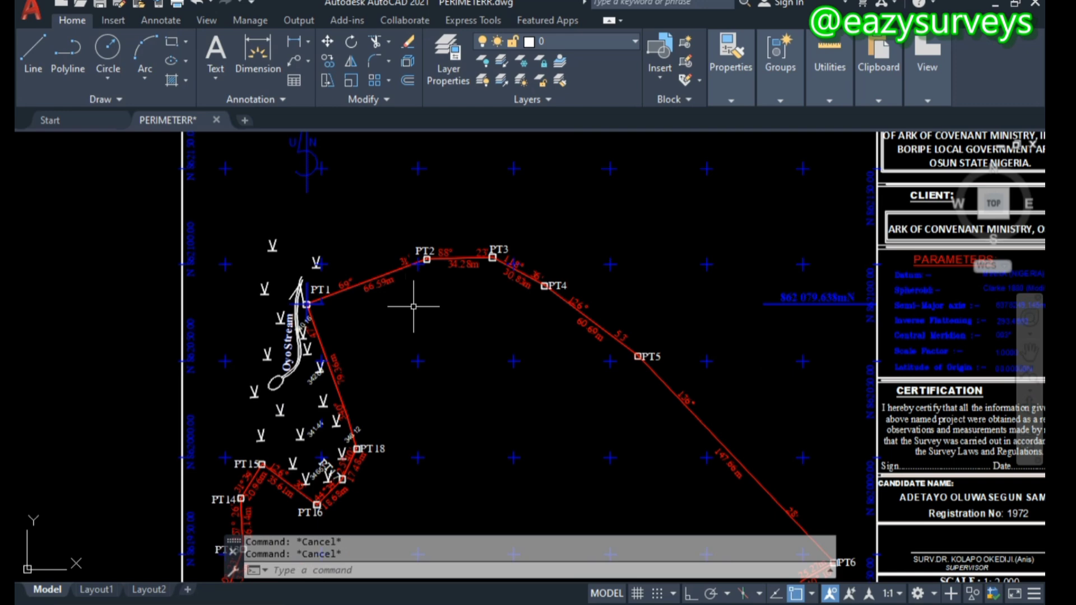
Use Quick Select to select every object coloured Red, then check the selected boundary.
right_click(414, 306)
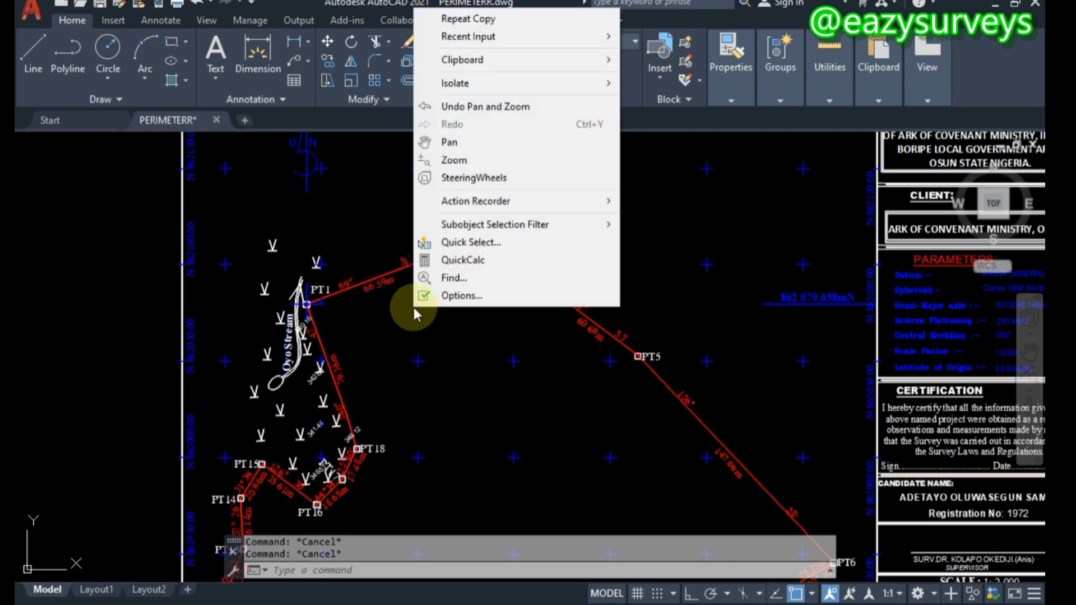
click(489, 243)
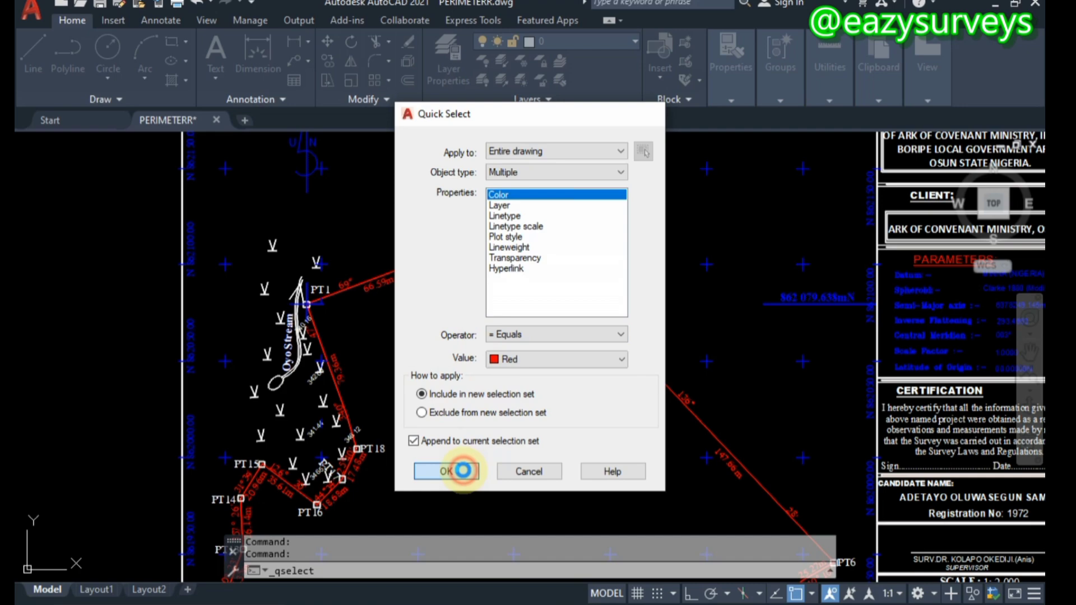
click(447, 472)
drag(577, 425, 540, 365)
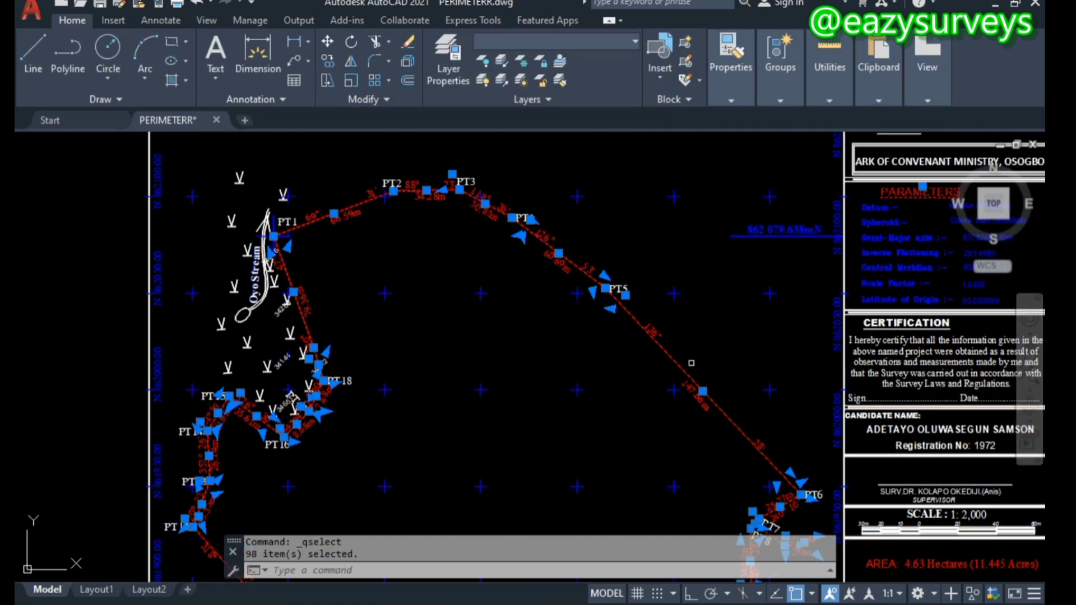
scroll(680, 384, up, 5)
scroll(623, 338, down, 2)
scroll(625, 342, down, 5)
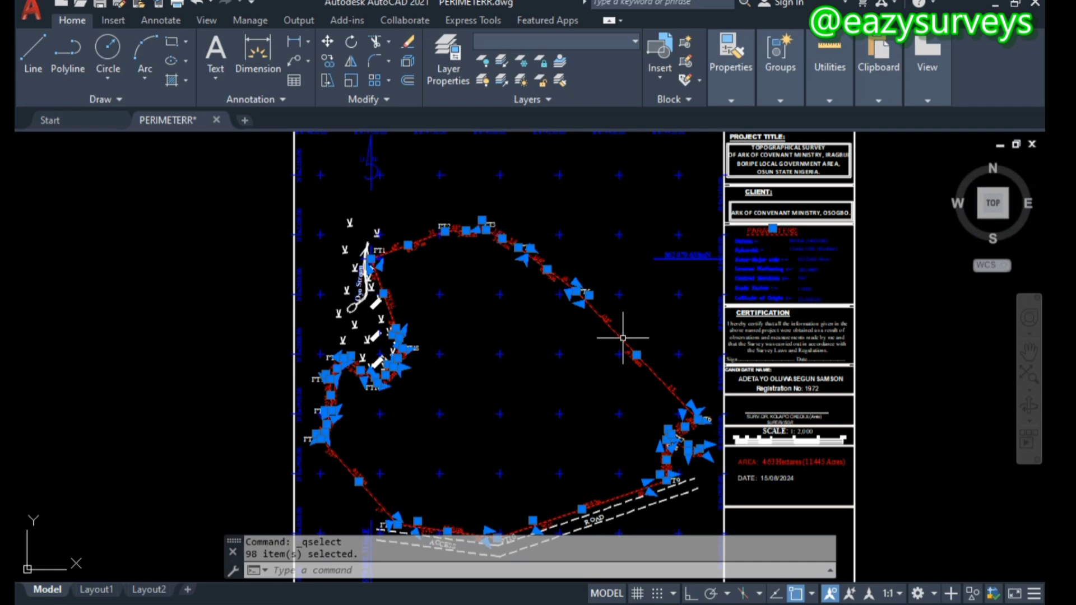
scroll(590, 437, up, 3)
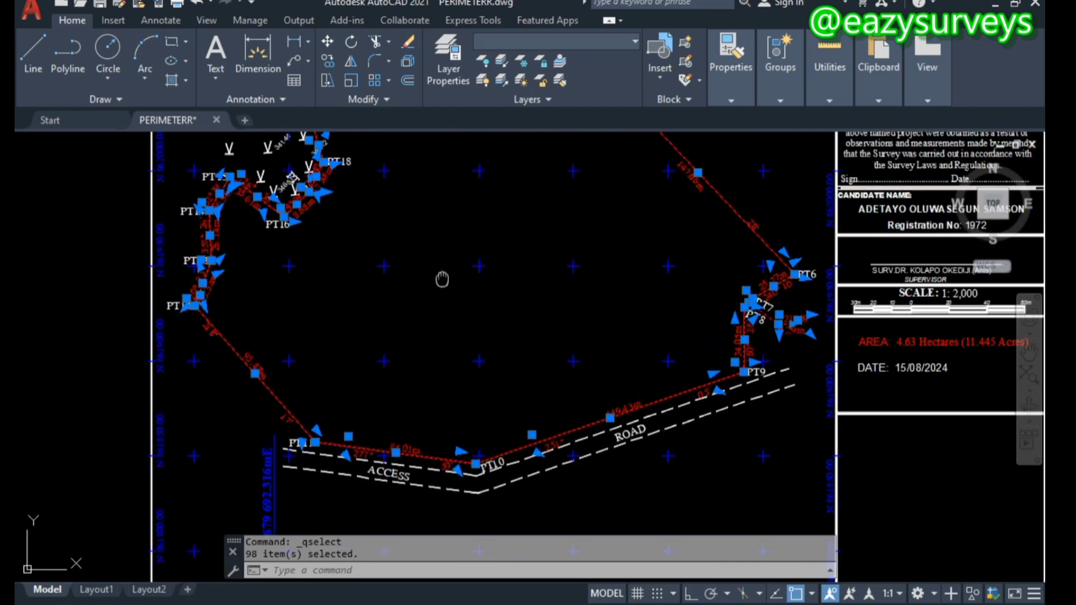
drag(442, 278, 455, 306)
Copy the 98 selected red objects to the clipboard.
right_click(461, 238)
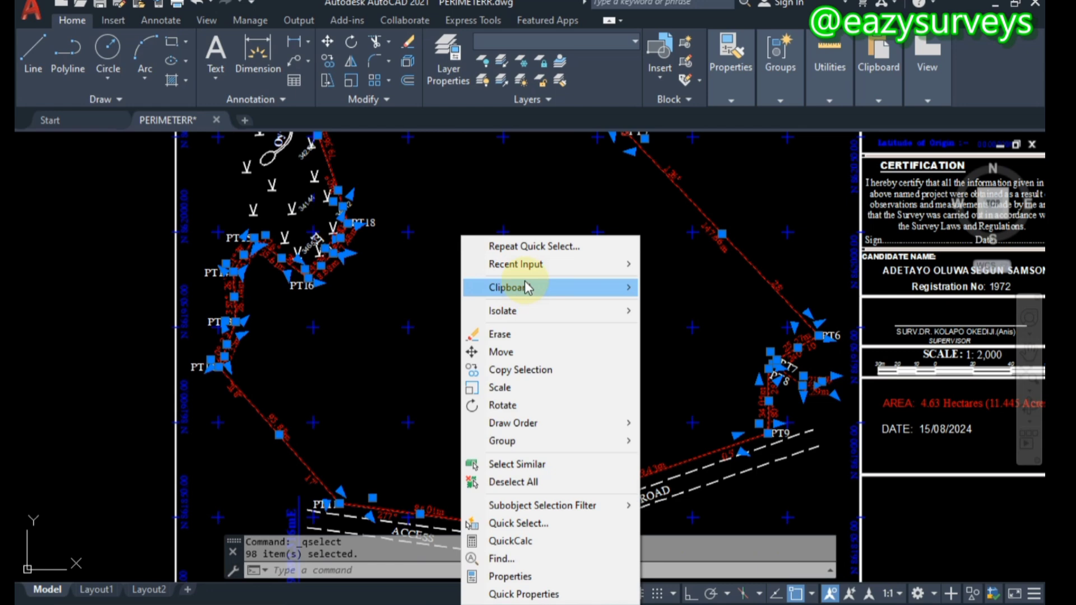
mouse_move(468, 284)
click(686, 306)
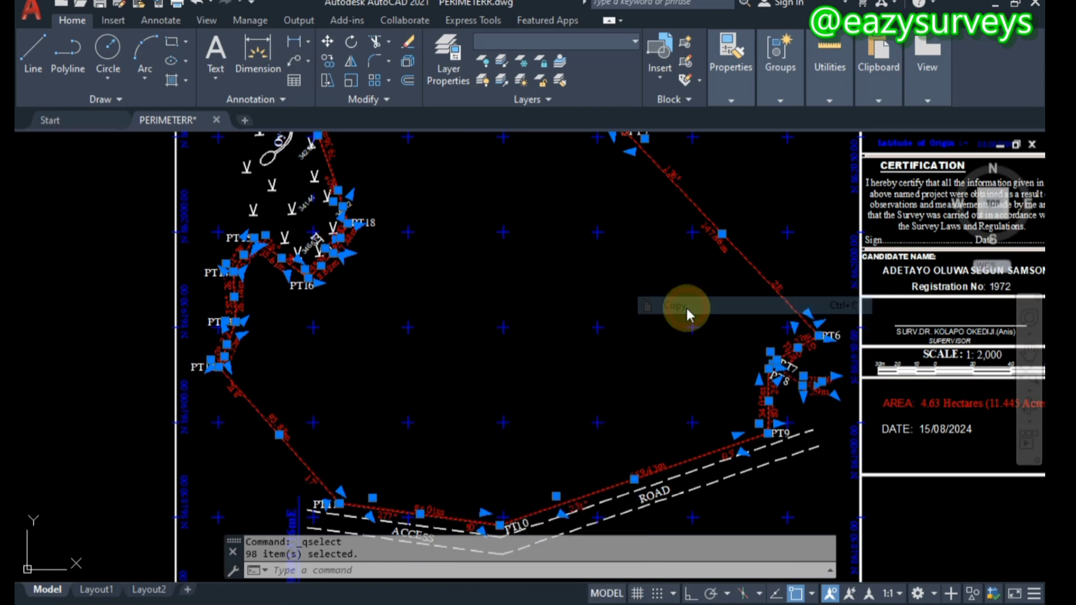
Paste the boundary into a new drawing at original coordinates and zoom to its extents.
click(245, 120)
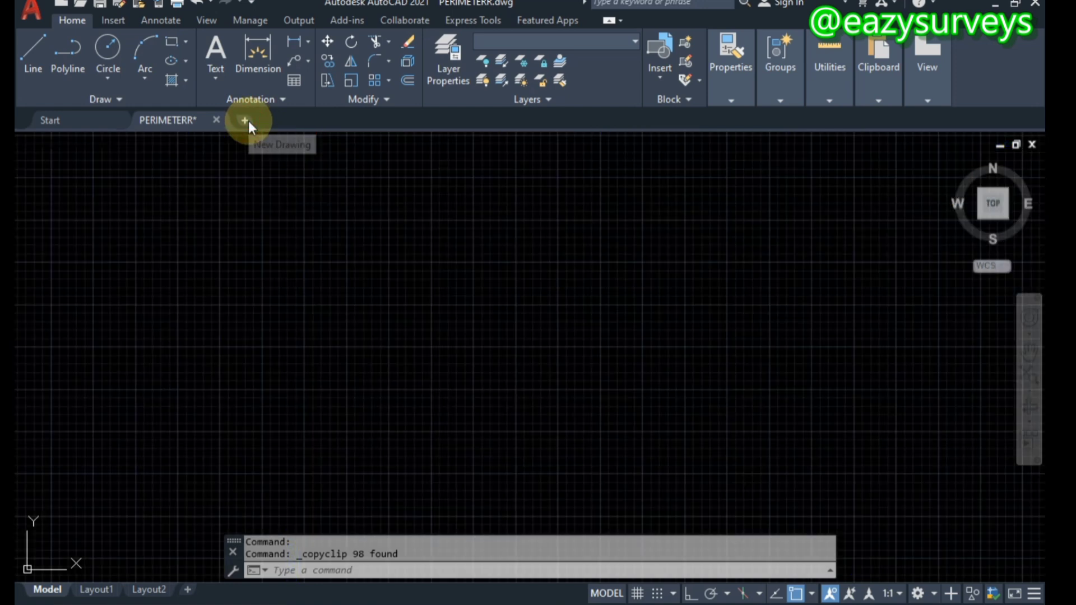
right_click(359, 213)
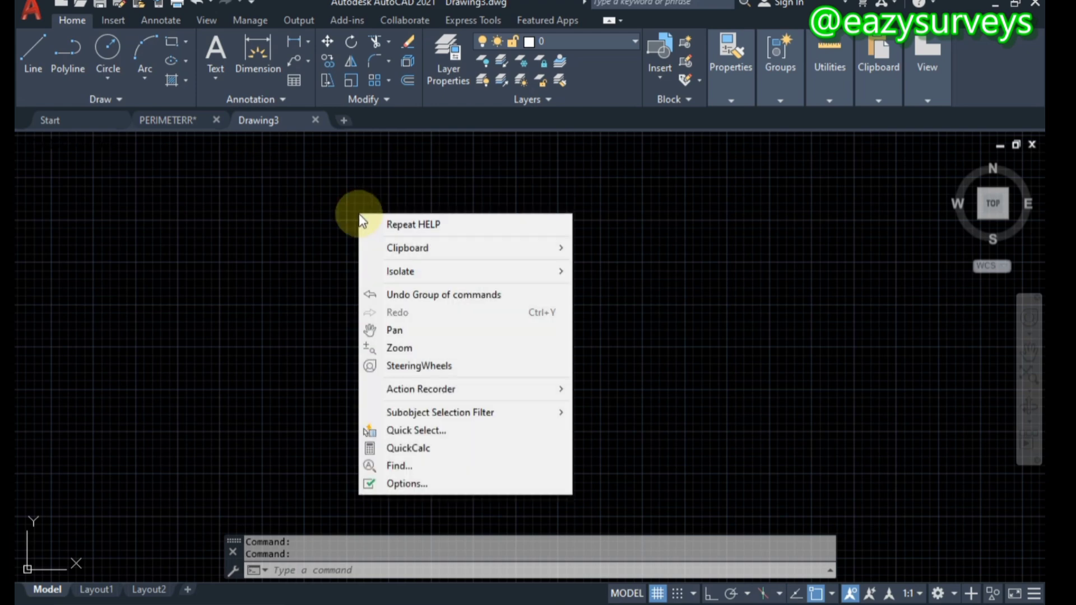
mouse_move(514, 250)
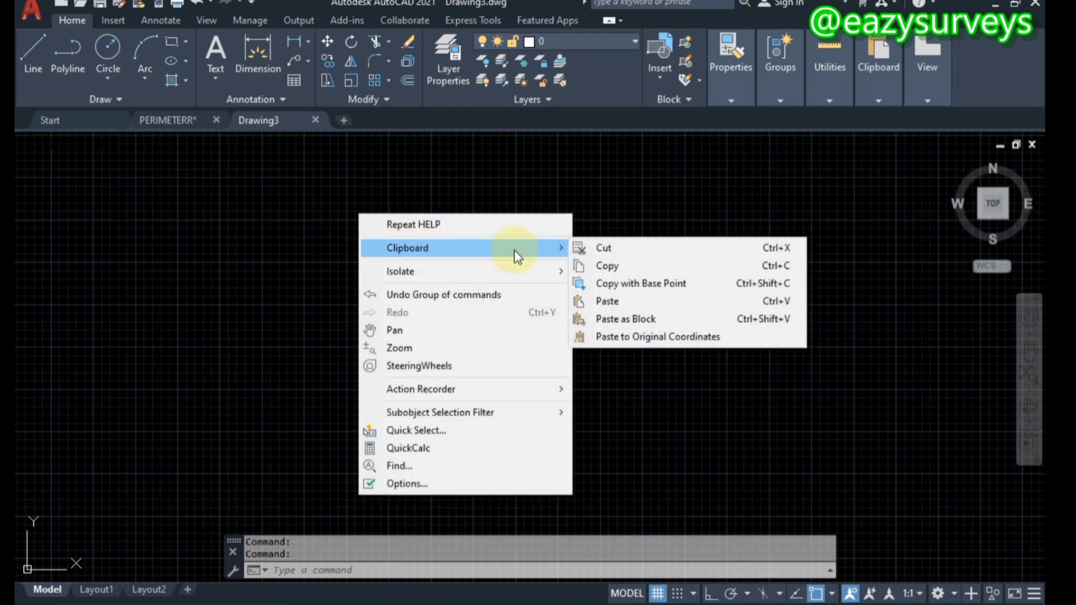
click(621, 338)
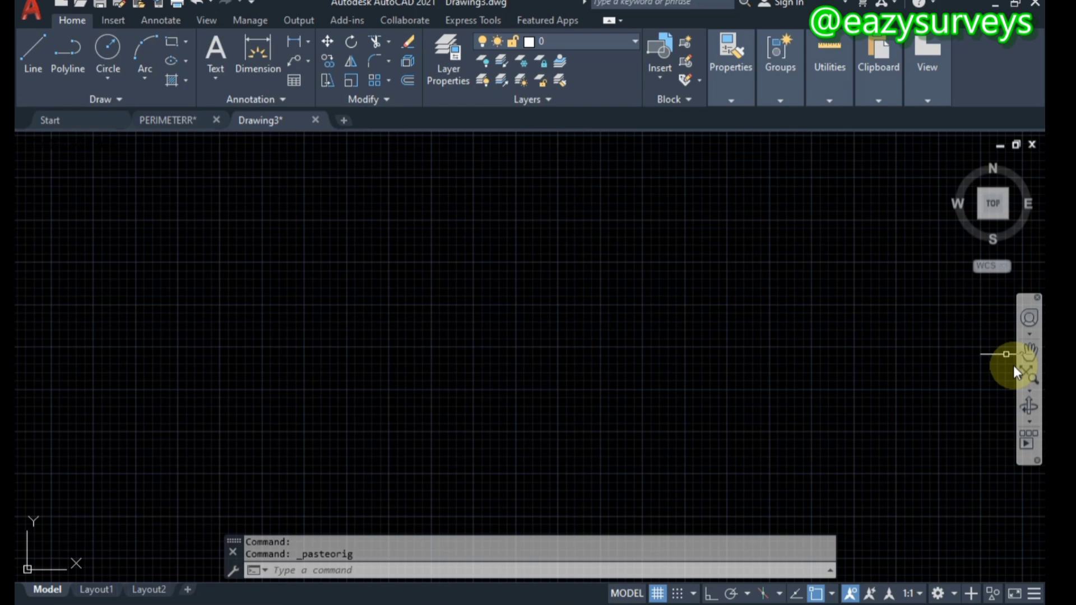
click(1033, 375)
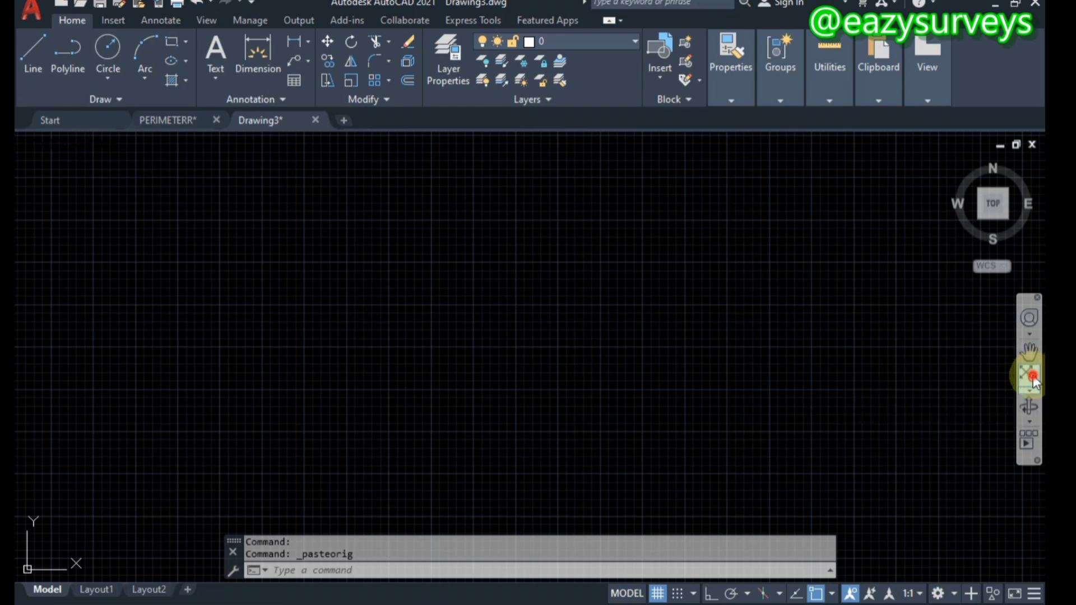
Window-select the stray PARAMETERS text.
scroll(784, 297, down, 2)
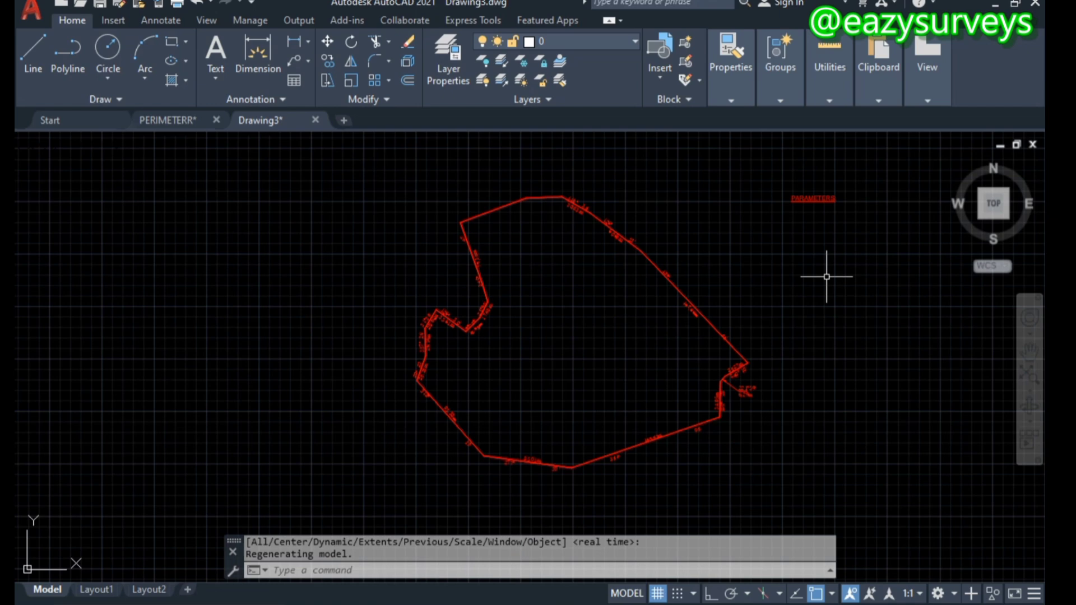
click(851, 250)
click(797, 174)
Erase the PARAMETERS text and all bearing and distance labels using Select Similar.
key(Delete)
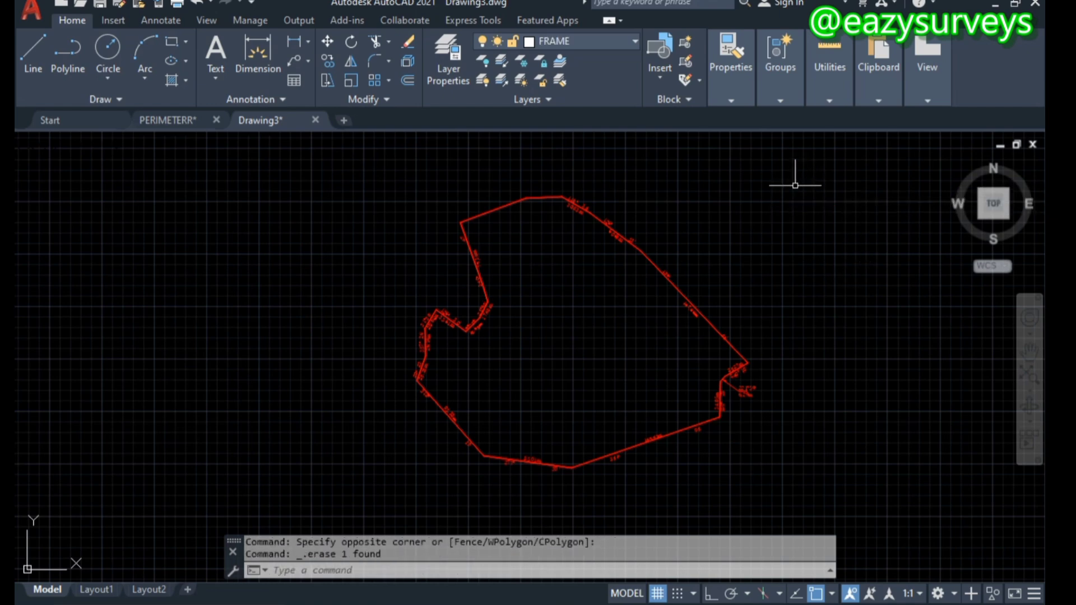
scroll(642, 225, up, 2)
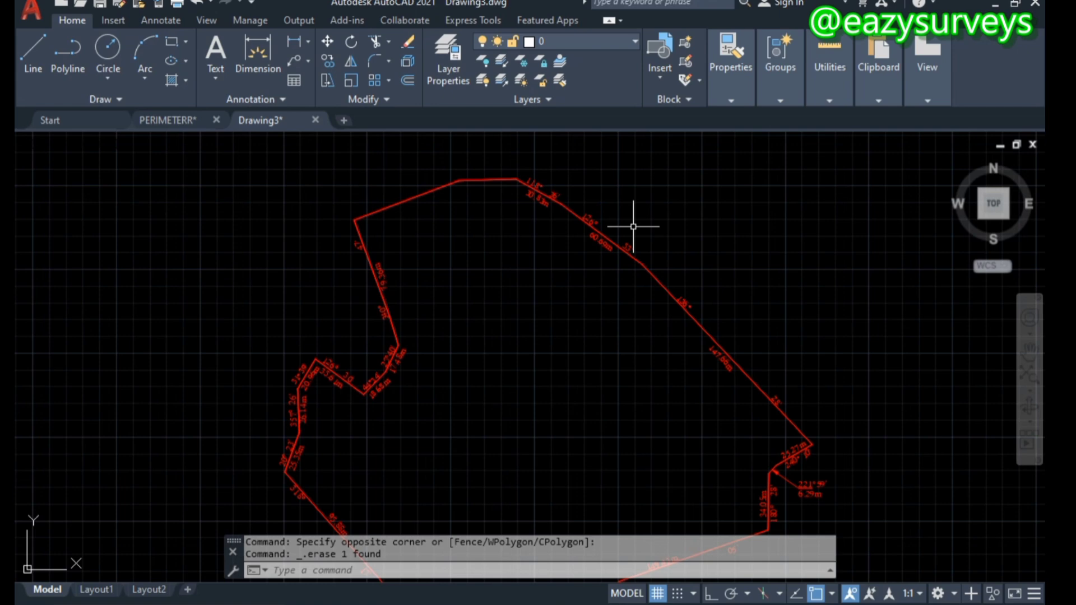
scroll(525, 205, up, 4)
click(533, 188)
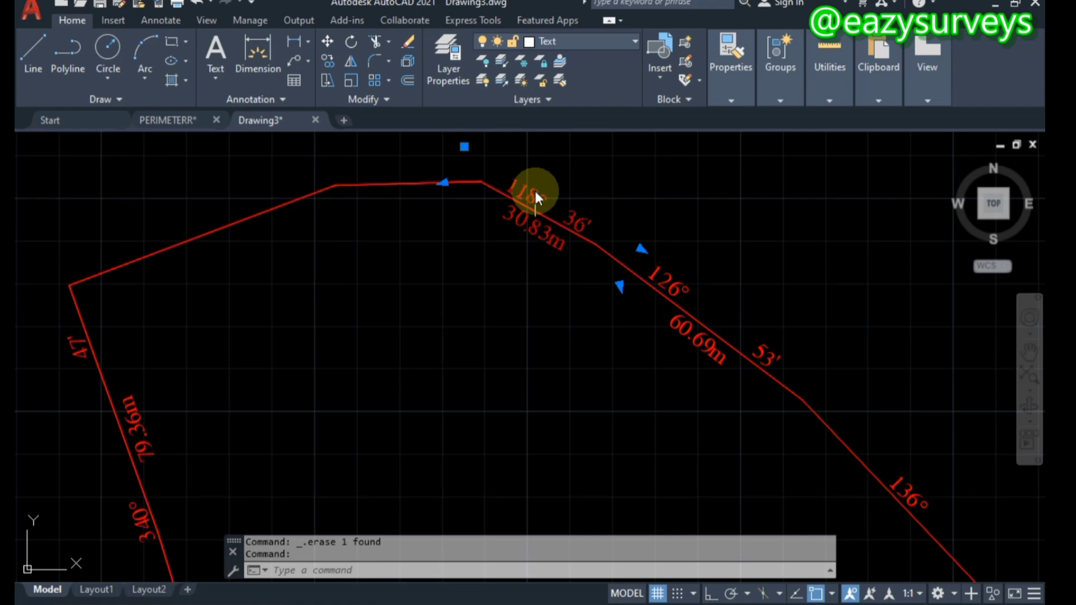
right_click(533, 187)
click(610, 468)
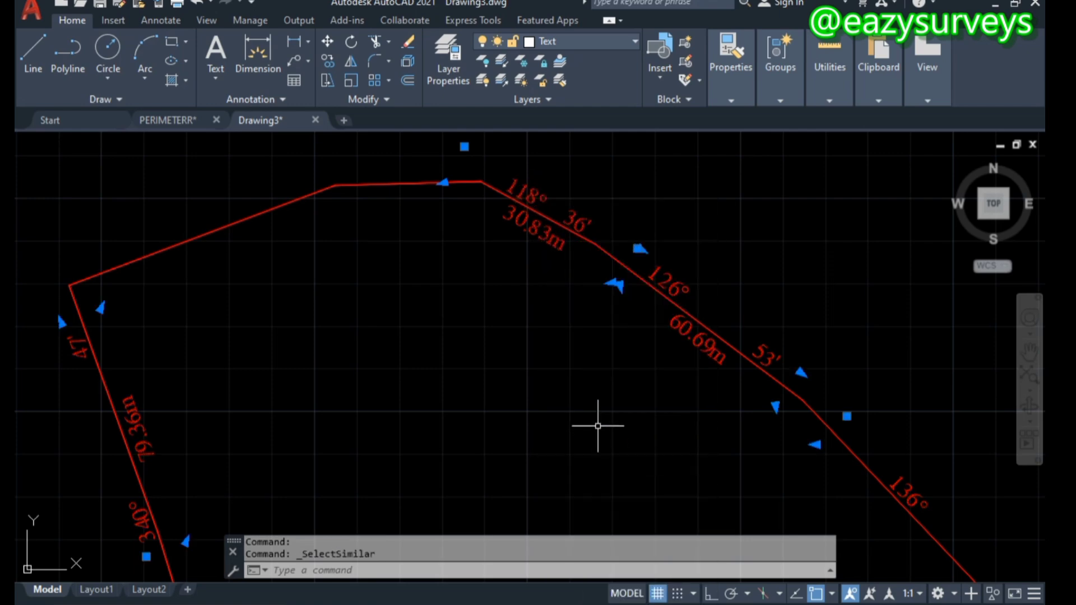
key(Delete)
Erase the short stray red segment with a crossing selection.
scroll(583, 392, down, 5)
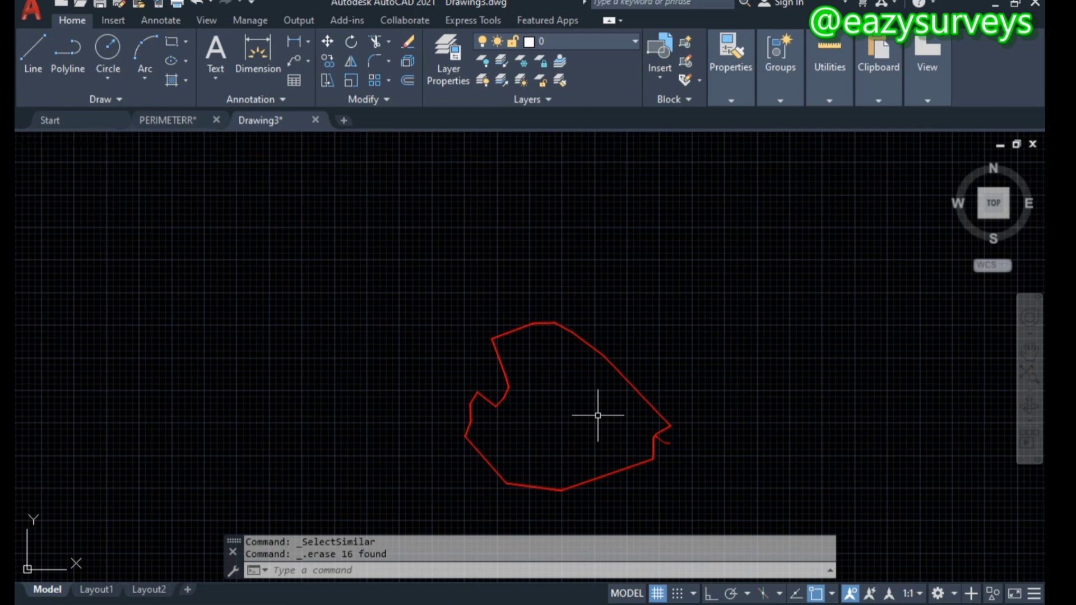
scroll(611, 426, up, 5)
scroll(620, 435, up, 3)
click(799, 473)
click(765, 457)
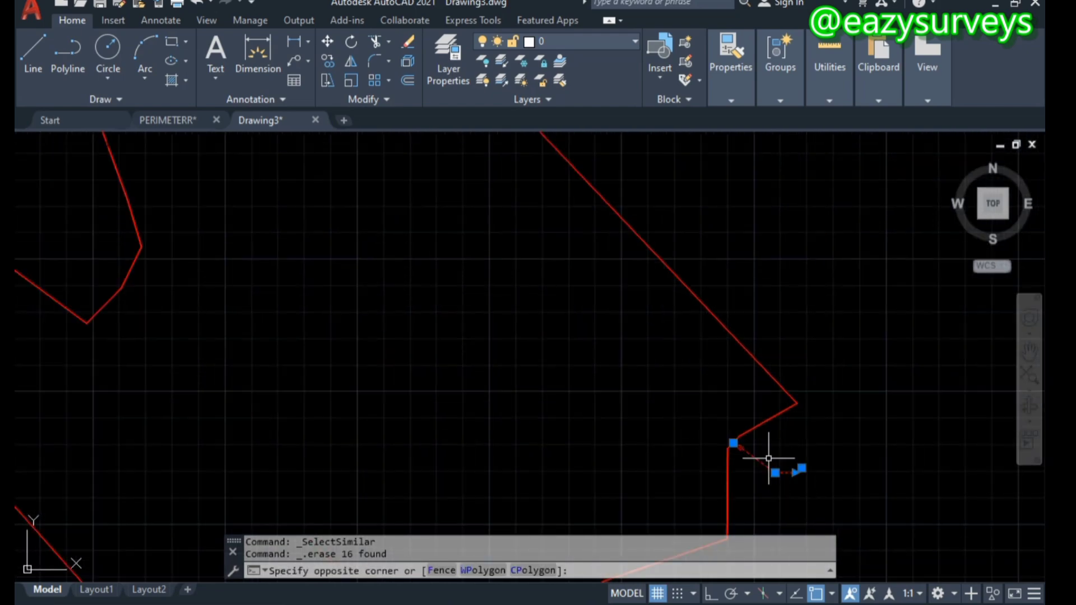
key(Delete)
scroll(692, 413, down, 3)
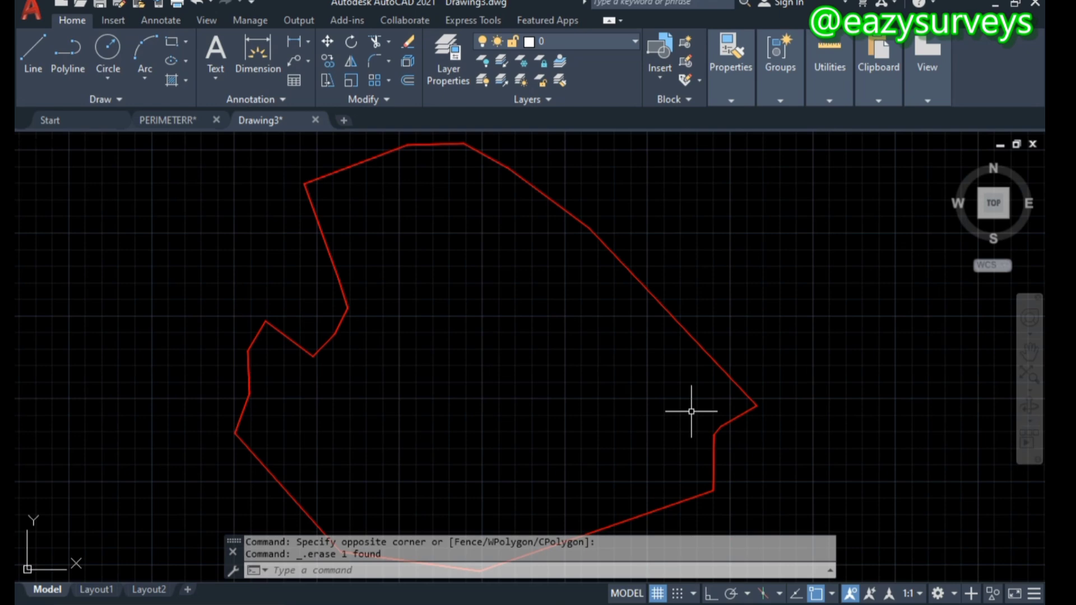
scroll(582, 357, down, 2)
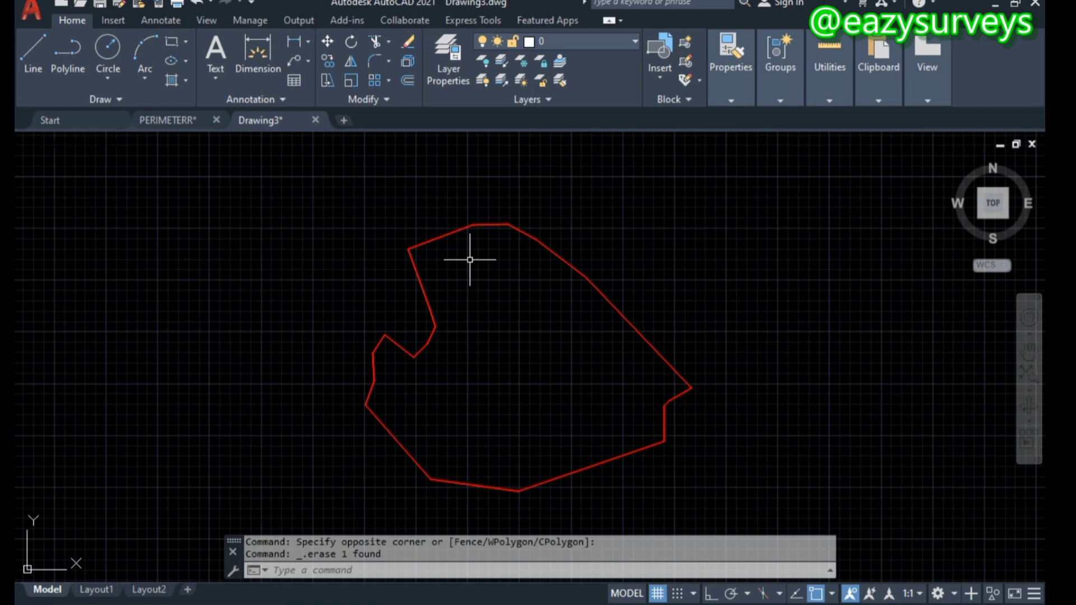
Start Save As and choose the AutoCAD 2007/LT2007 DXF file type.
click(32, 11)
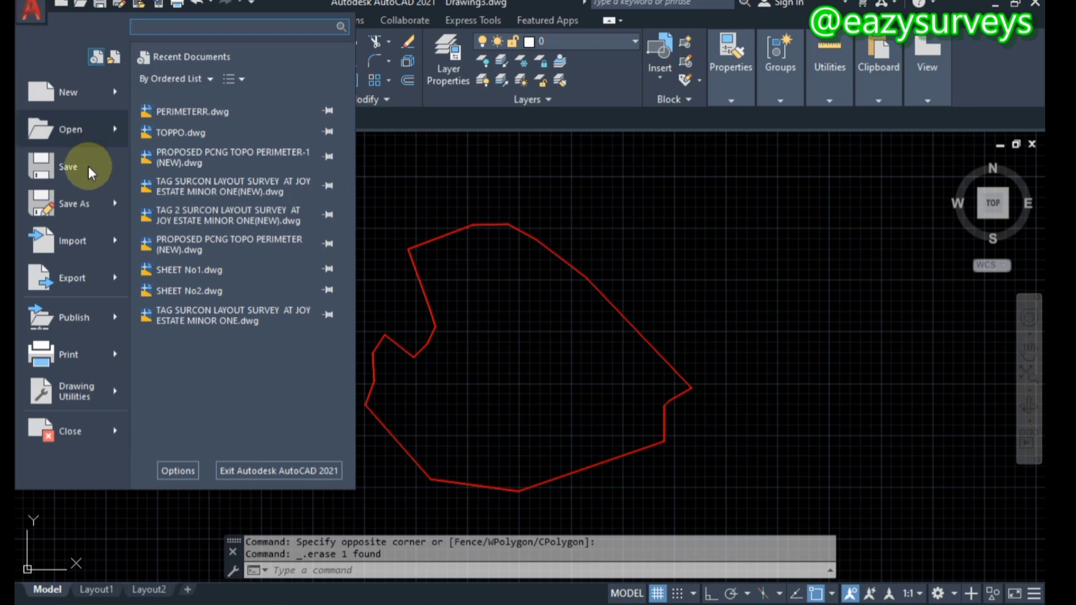
click(76, 201)
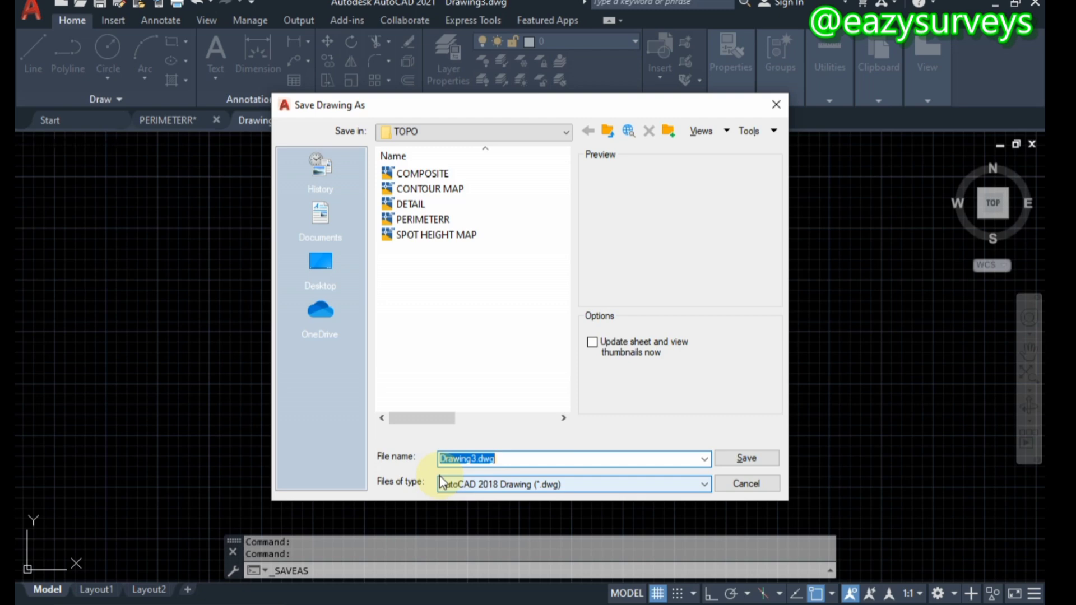
click(463, 485)
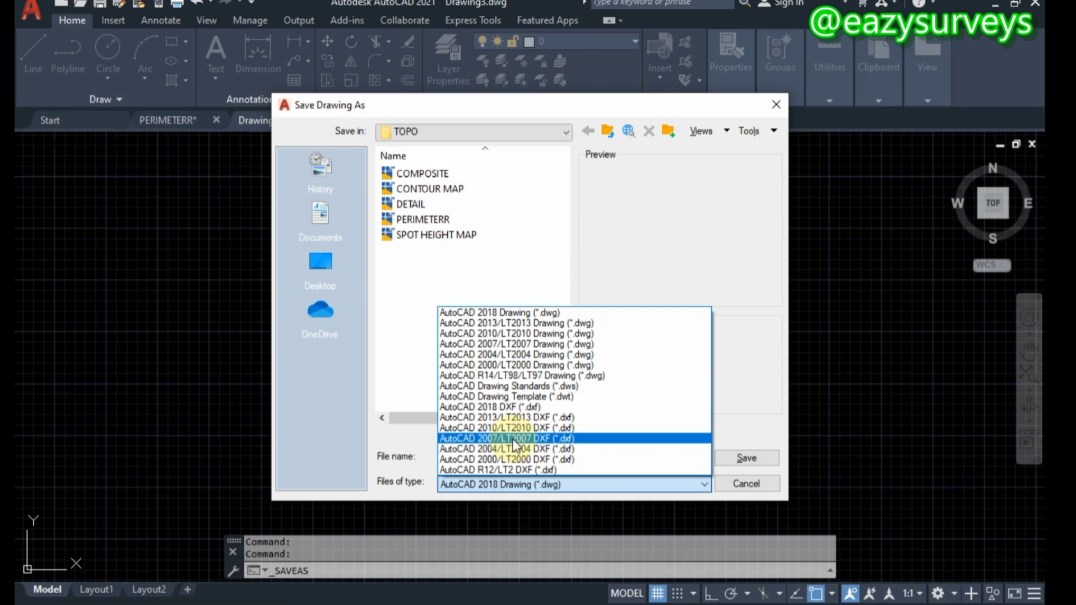
click(511, 438)
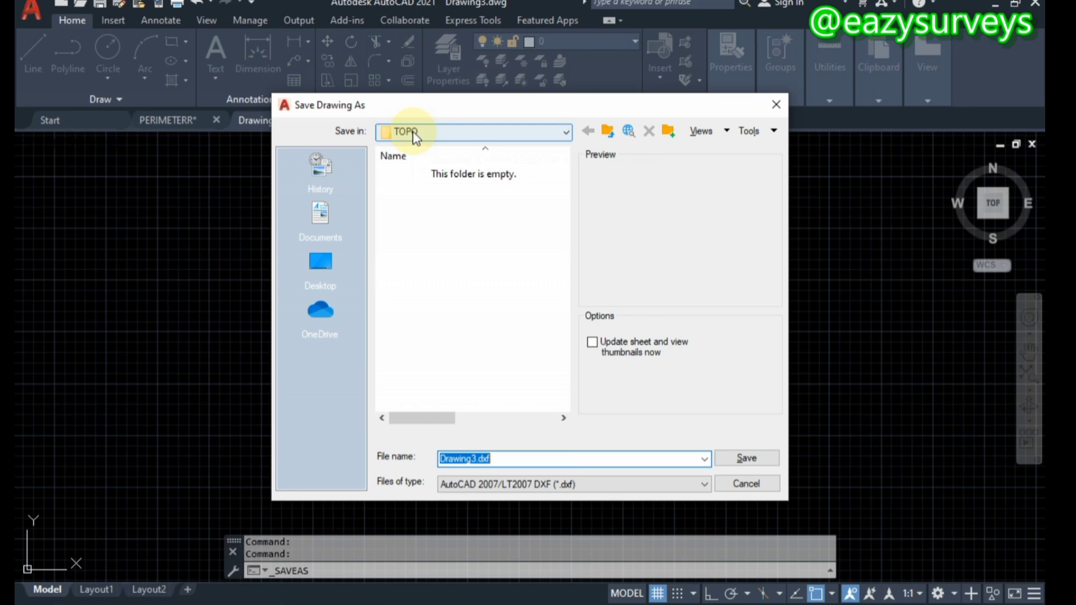
Save the drawing as YOUTUBE.dxf in the Desktop YOUTUBE folder.
click(322, 262)
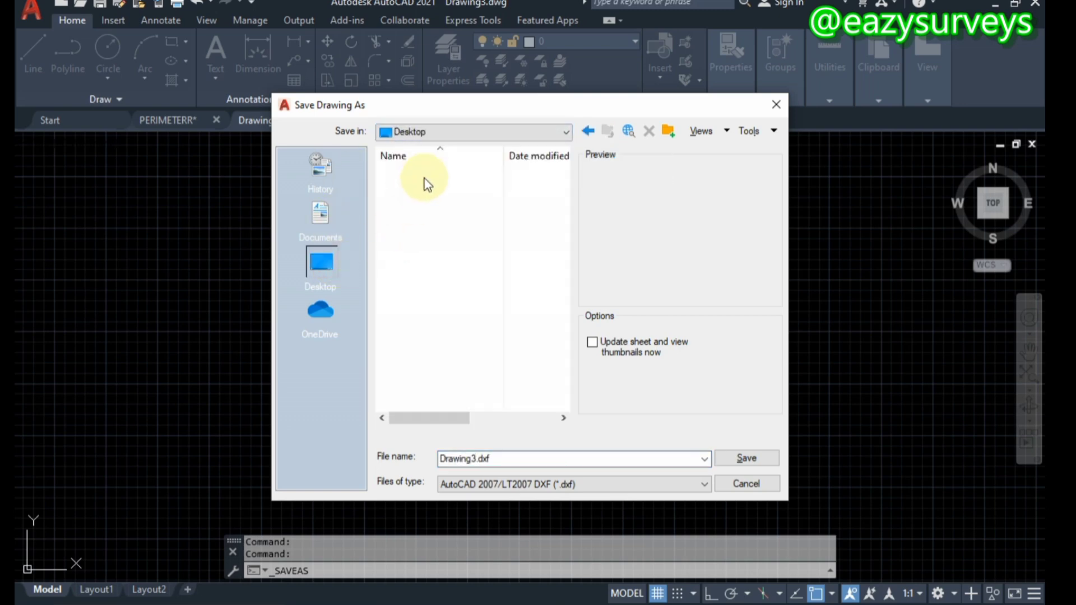
scroll(446, 325, down, 2)
scroll(449, 357, down, 2)
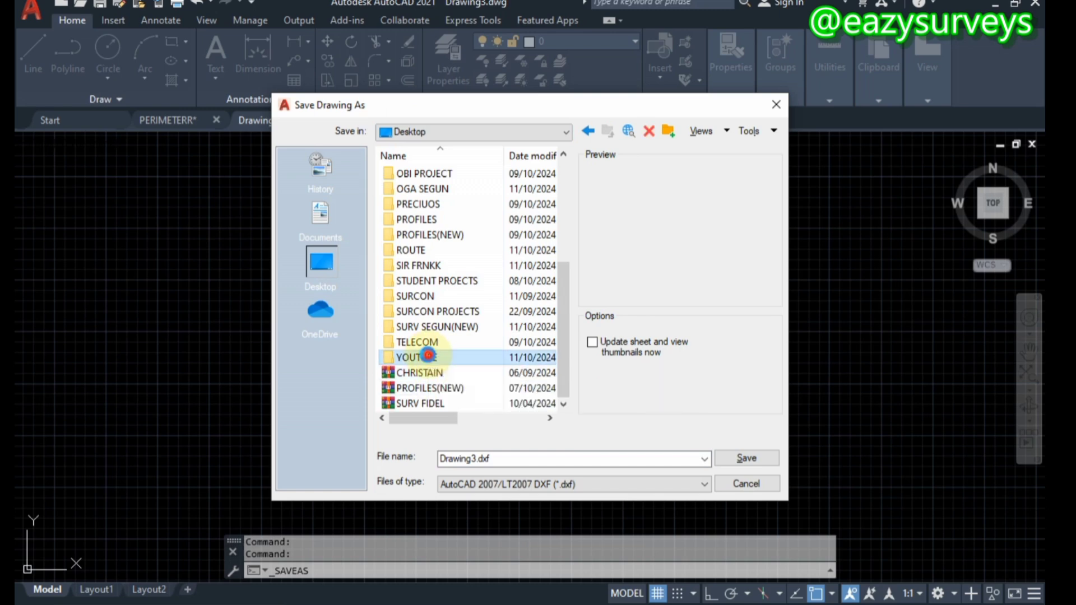
double_click(426, 358)
drag(501, 458, 435, 459)
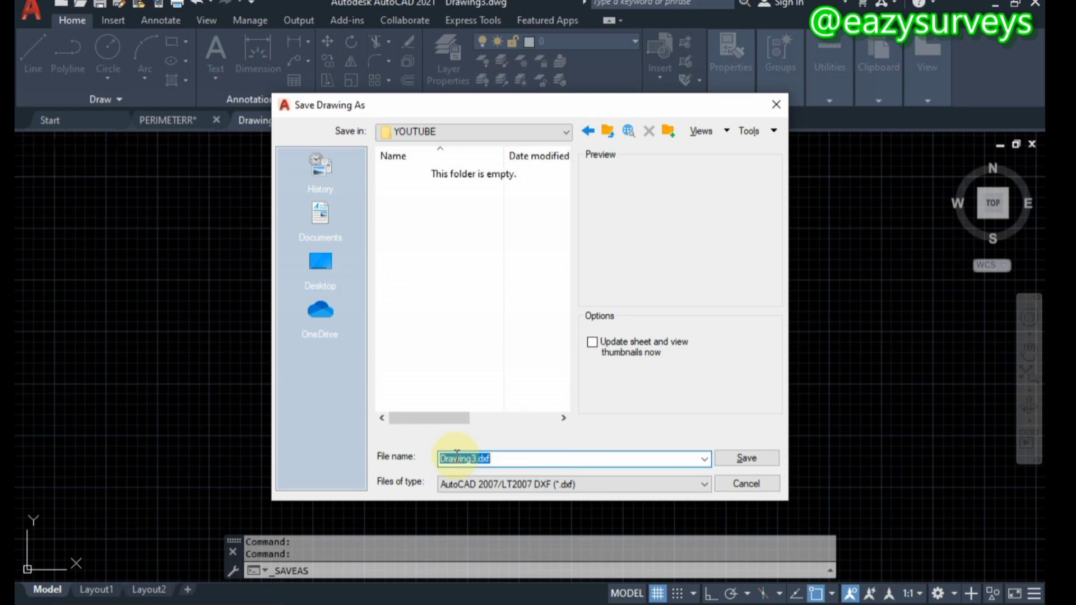
text(YOU)
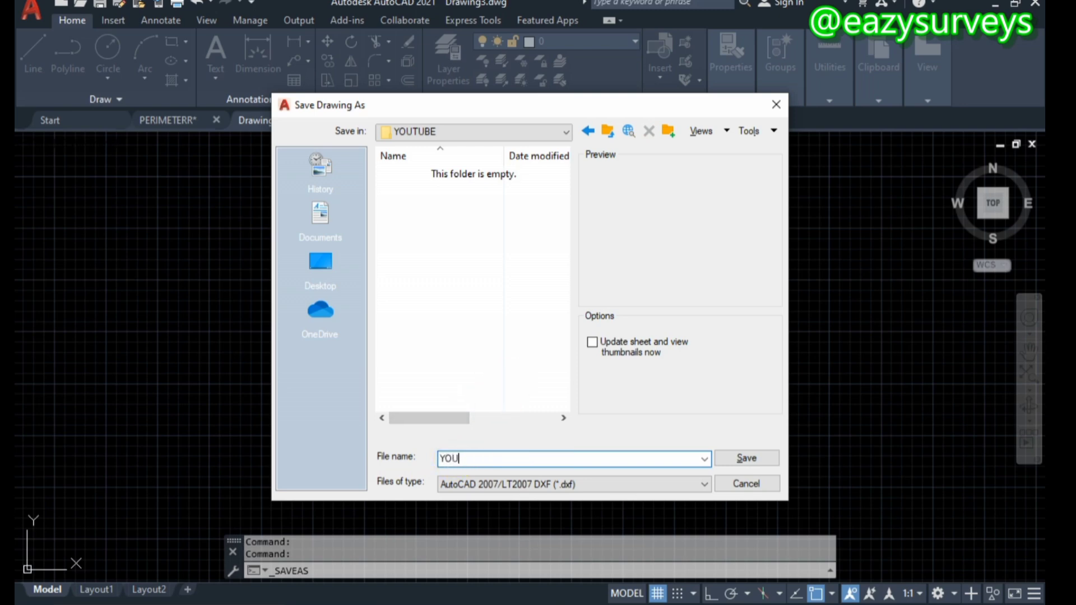
text(TUBE)
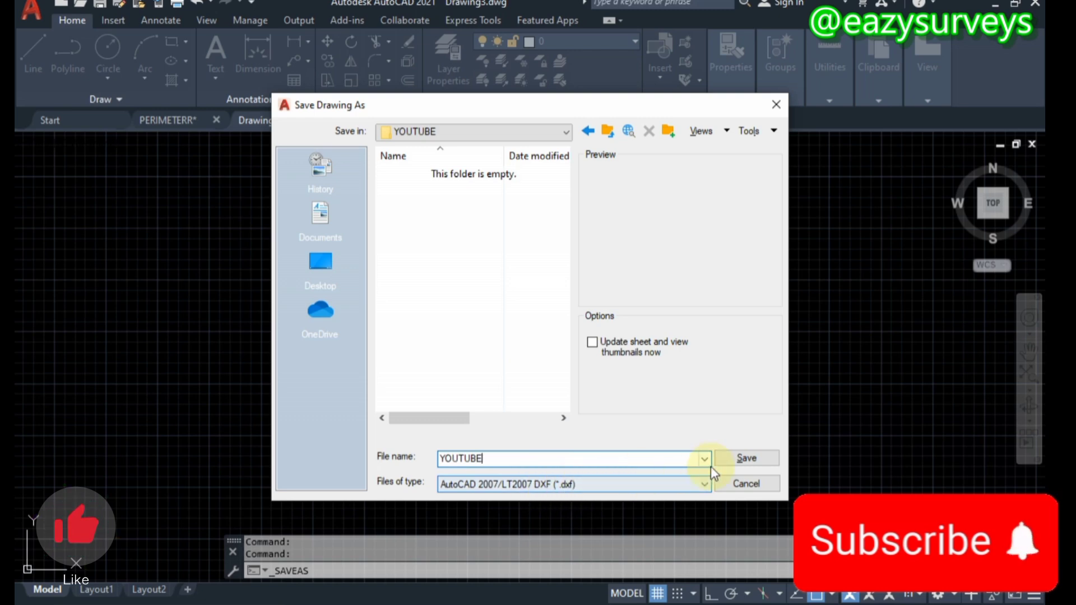
click(747, 459)
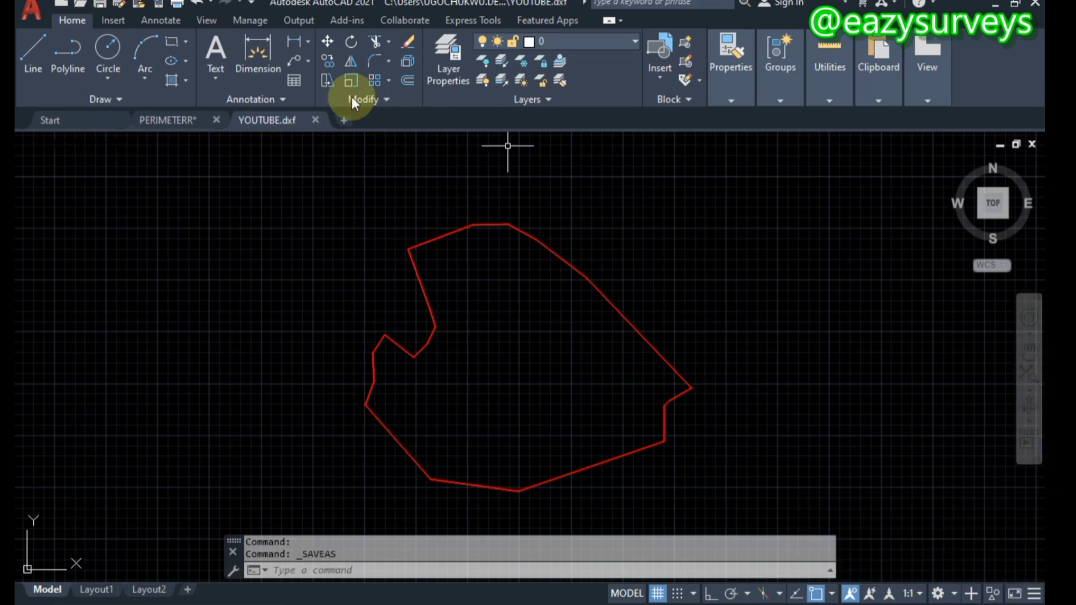
Close YOUTUBE.dxf without converting, returning to PERIMETERR.dwg.
click(316, 120)
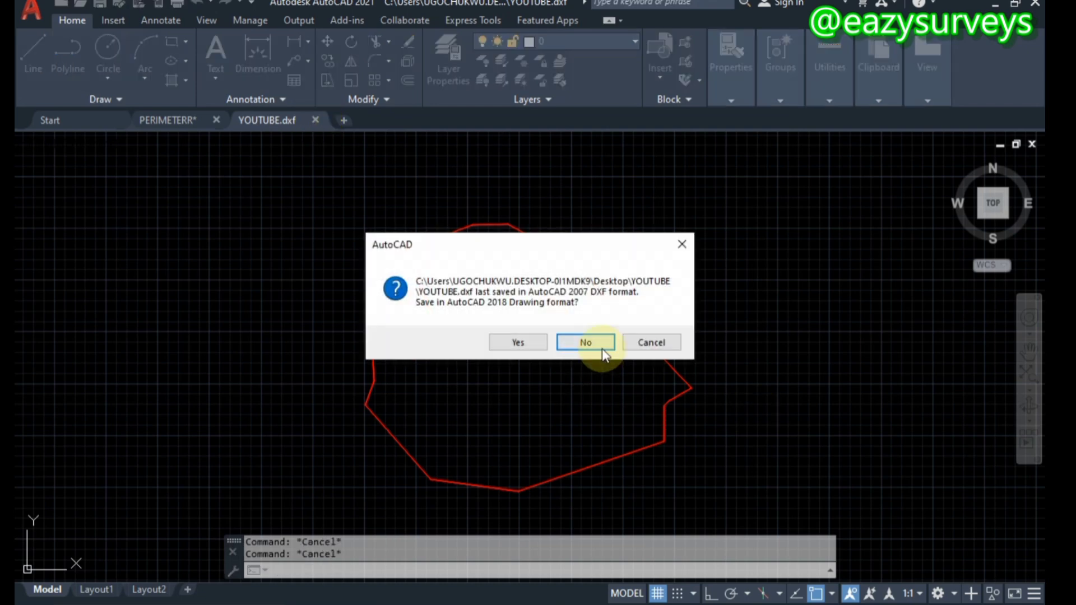
click(586, 343)
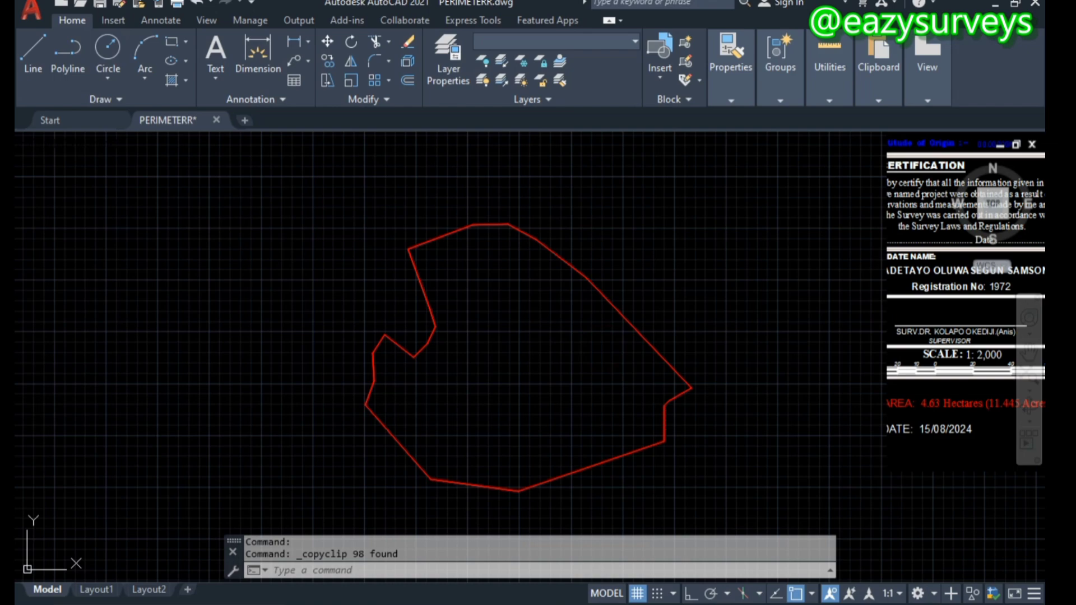
scroll(600, 355, down, 4)
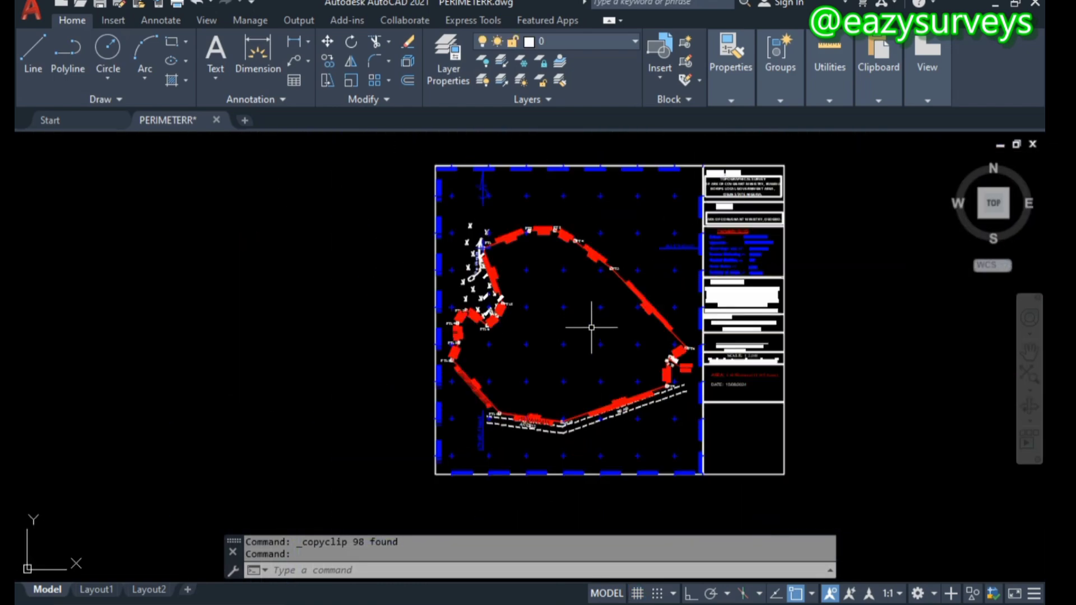
scroll(576, 272, up, 2)
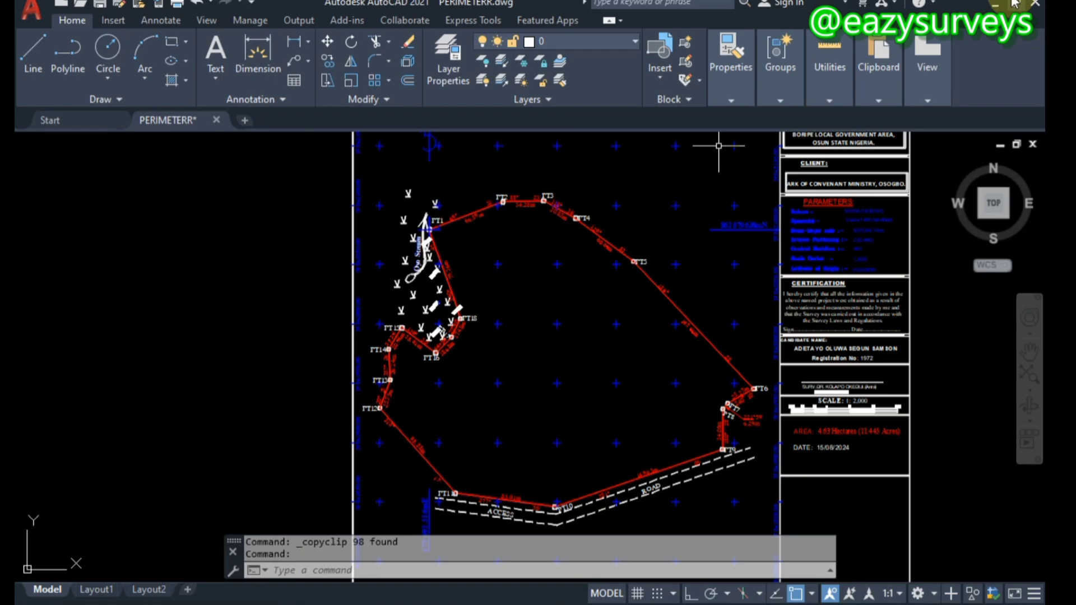
Switch to Surfer and select the Contours-TOPO_SPOT_DATA.grd contour map on the 3D SURFACE page.
click(995, 4)
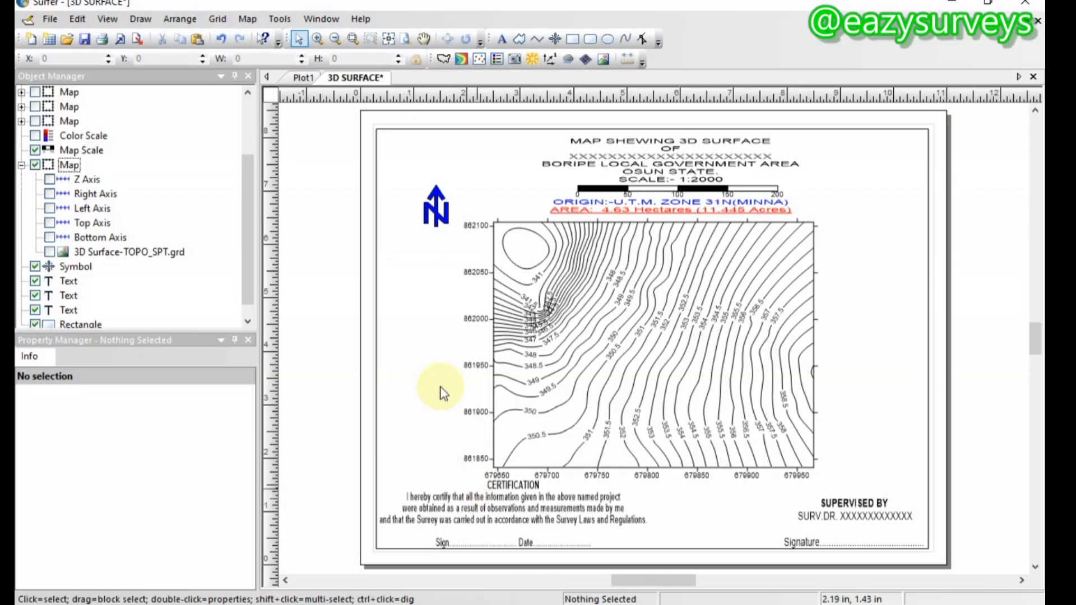
click(597, 301)
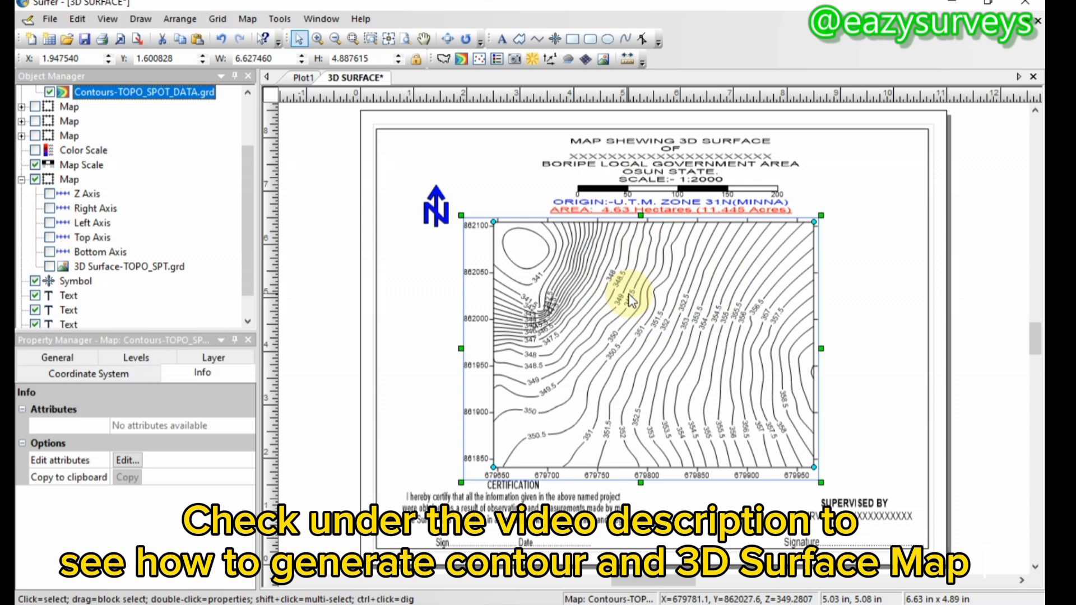
click(50, 20)
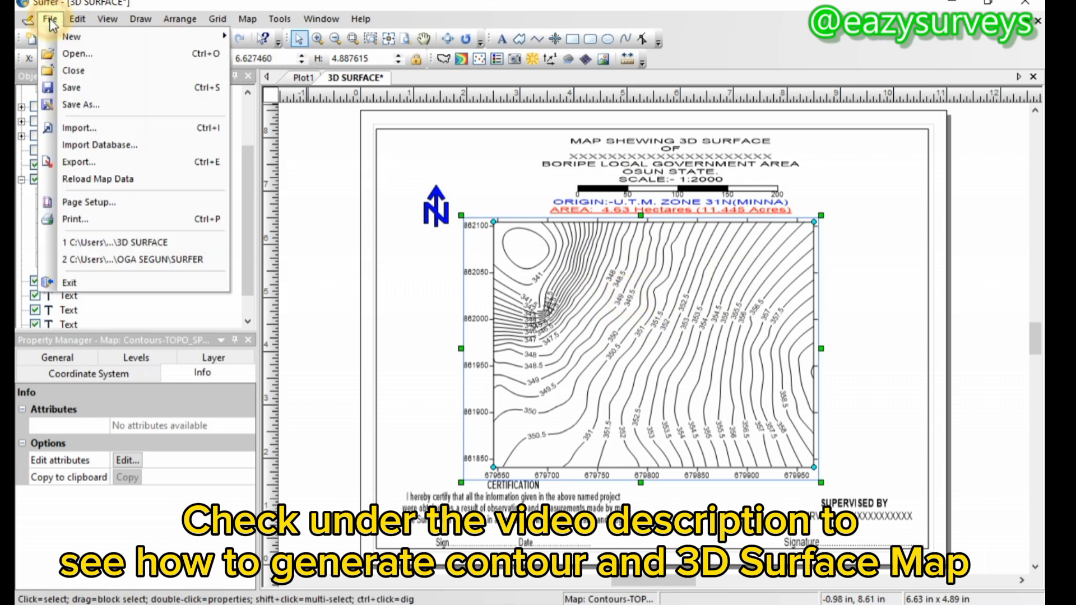
Import YOUTUBE.dxf from the Desktop YOUTUBE folder, showing all file types to find it.
click(82, 135)
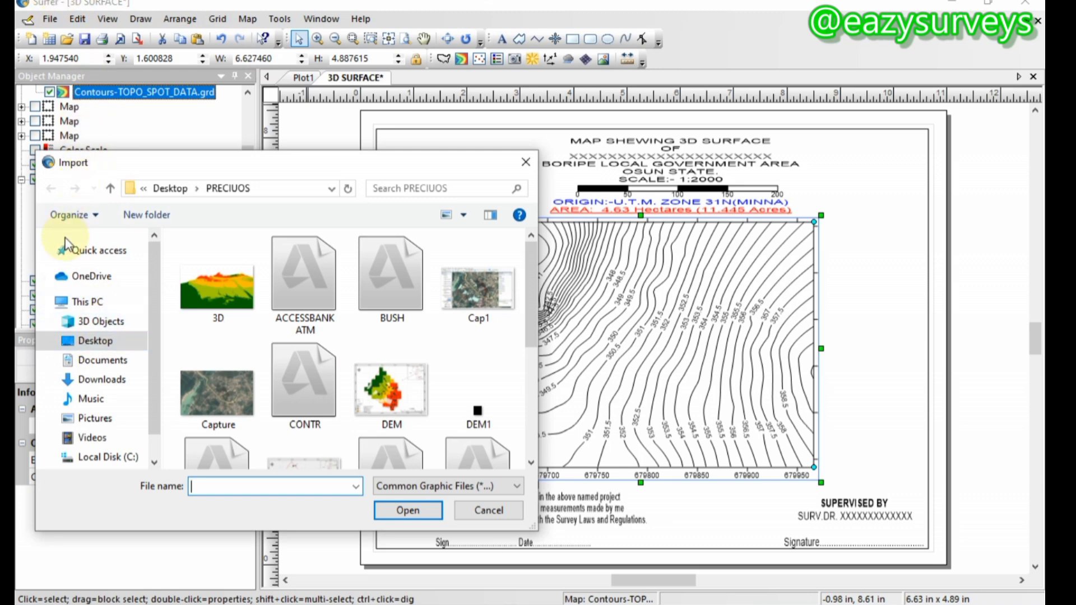
click(103, 348)
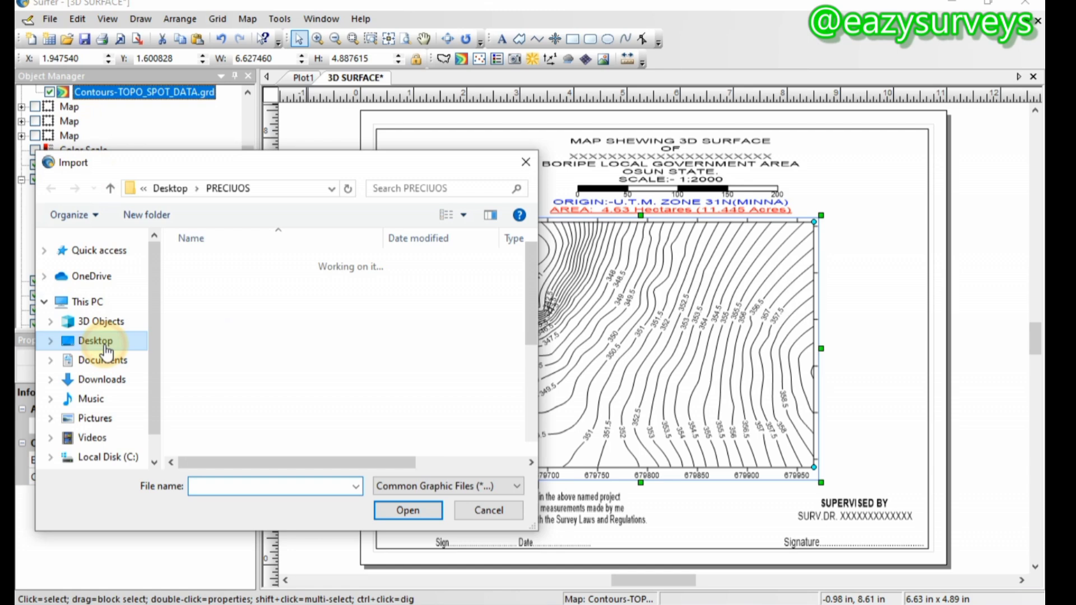
scroll(240, 418, down, 3)
scroll(236, 411, down, 1)
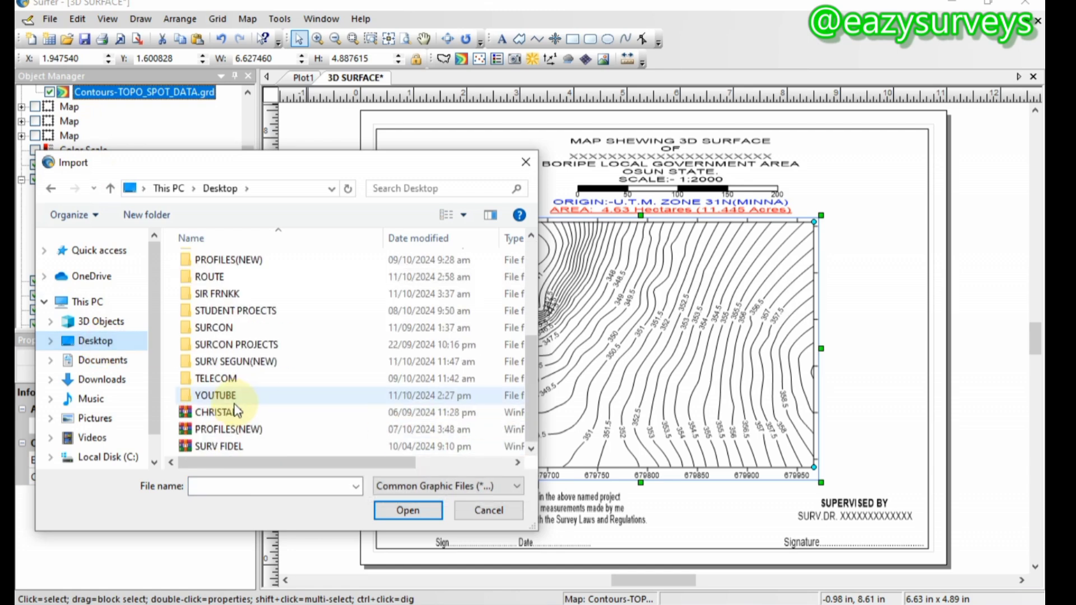
double_click(227, 396)
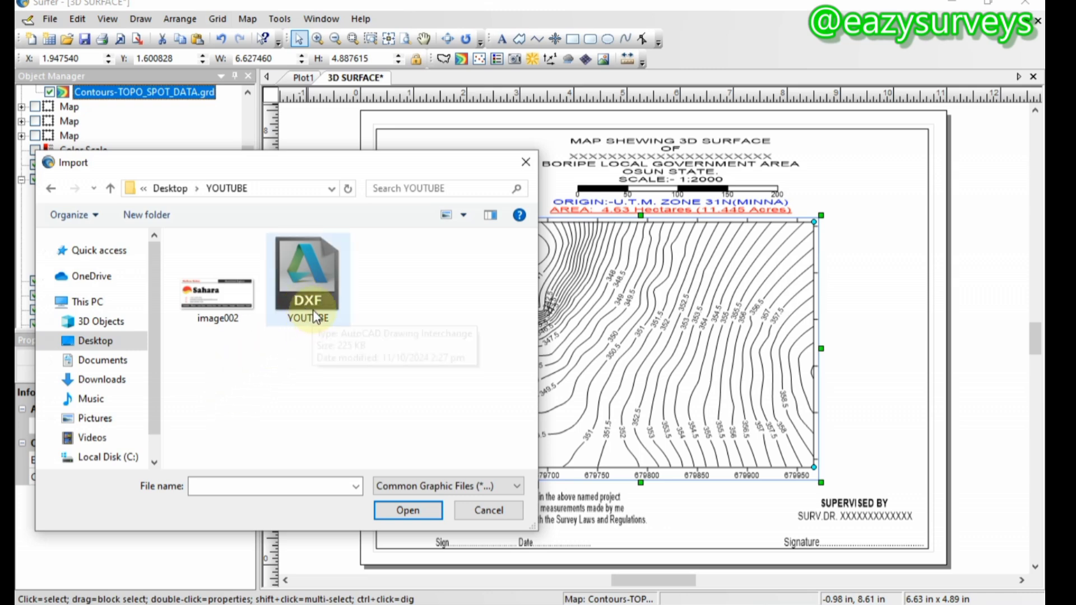
click(472, 486)
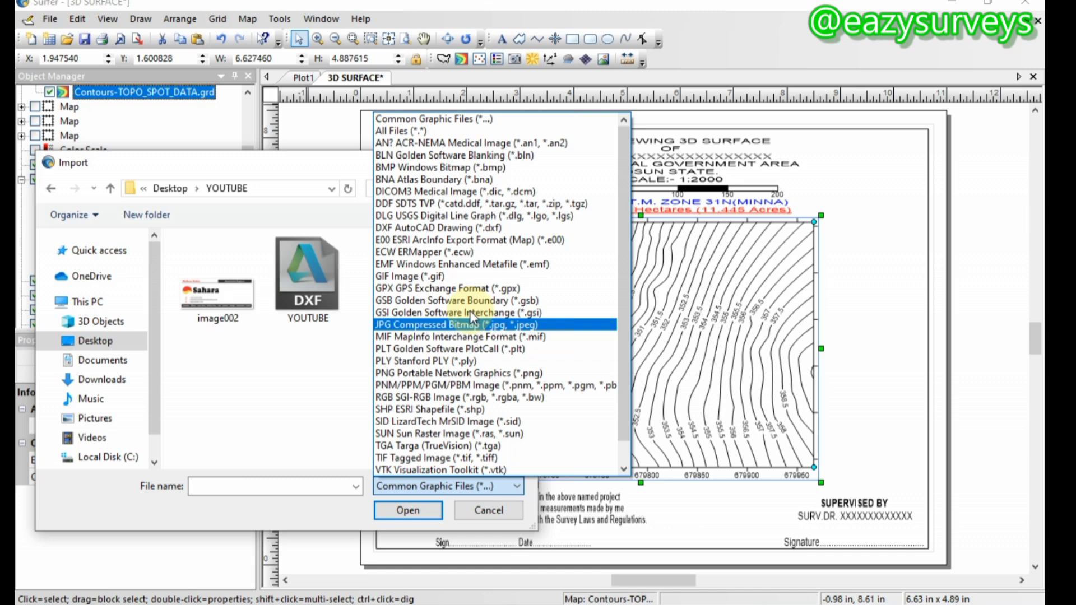
click(448, 134)
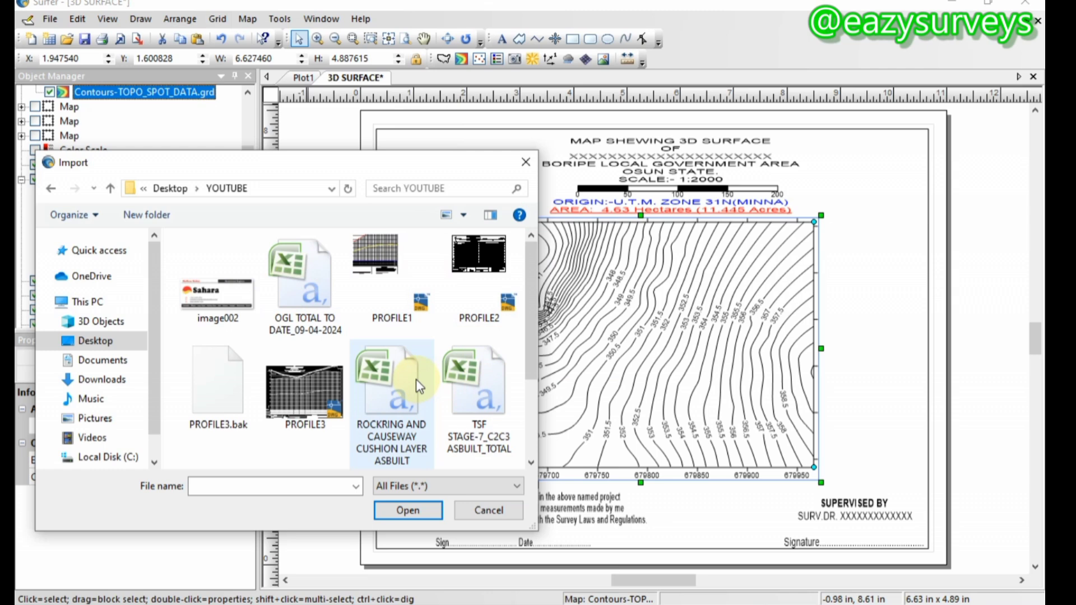
scroll(379, 328, down, 2)
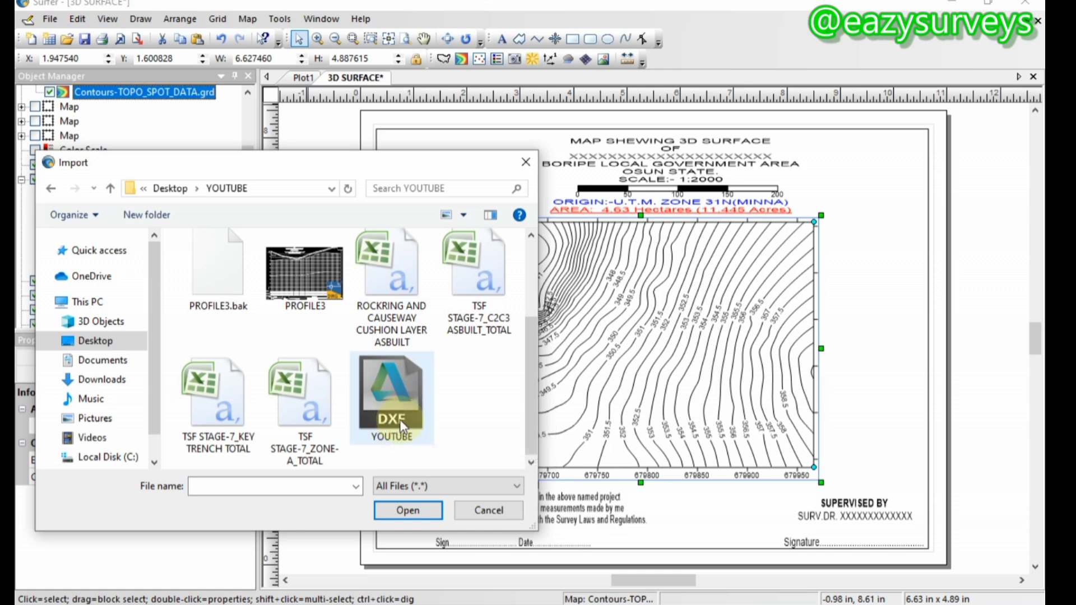
click(389, 401)
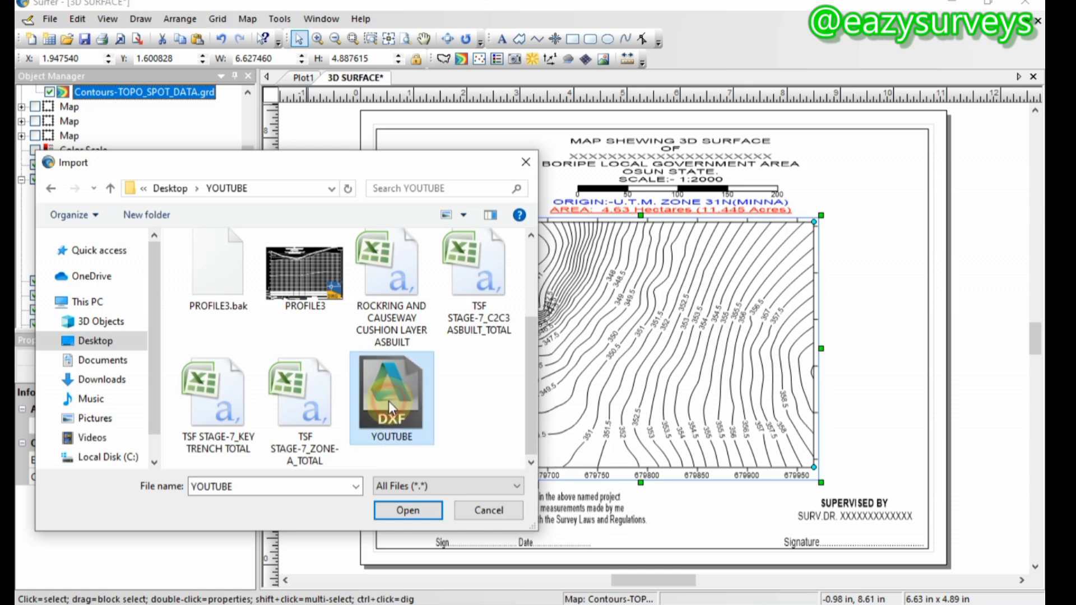
click(408, 510)
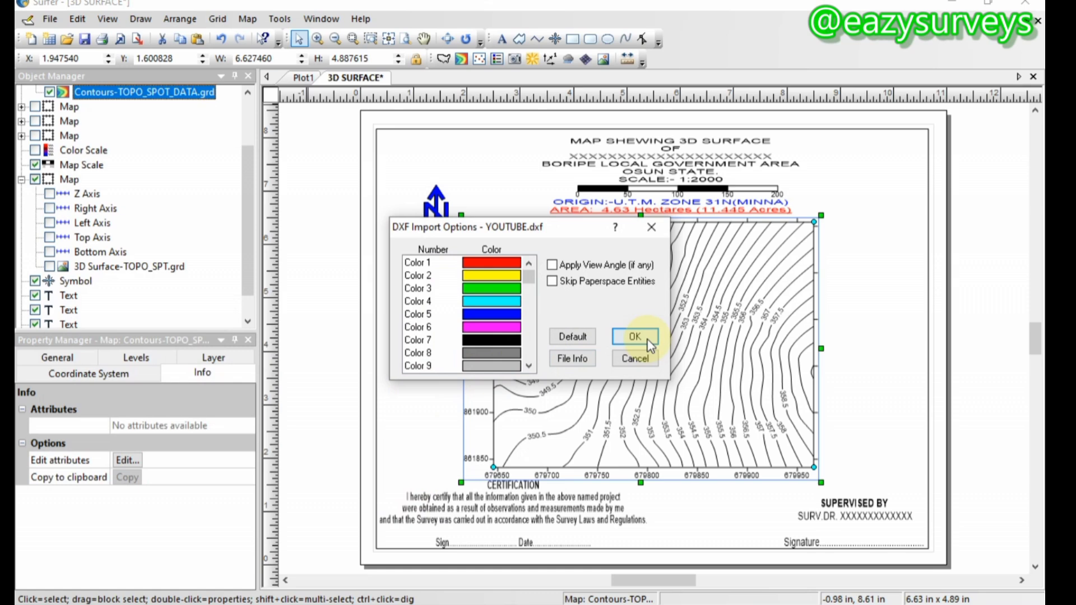
Accept the DXF import options and resize the red boundary composite's top and bottom to fit the map.
click(631, 336)
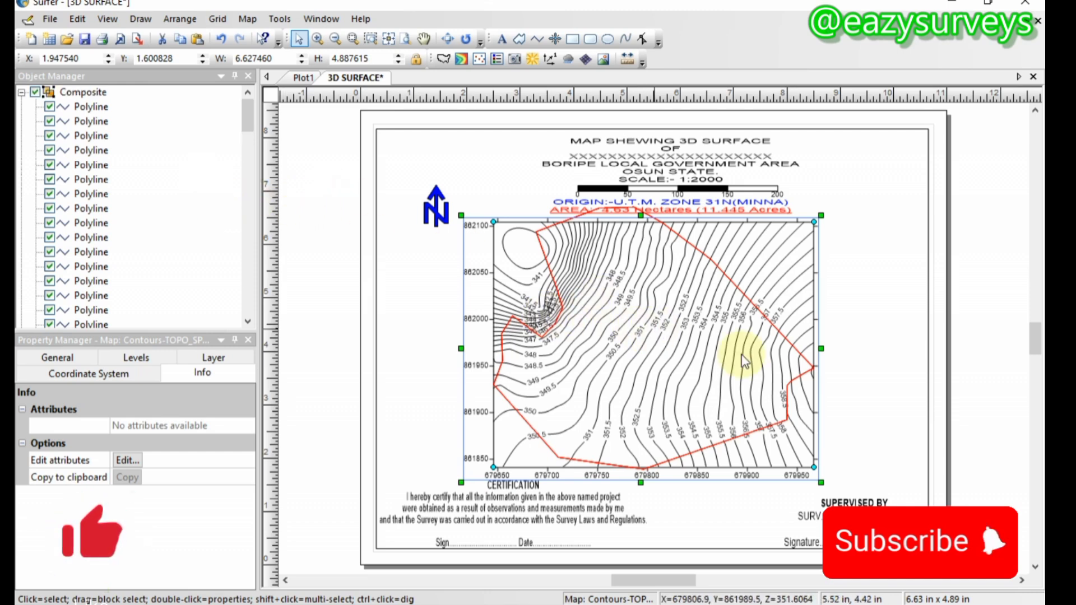
scroll(666, 387, down, 1)
scroll(667, 383, up, 4)
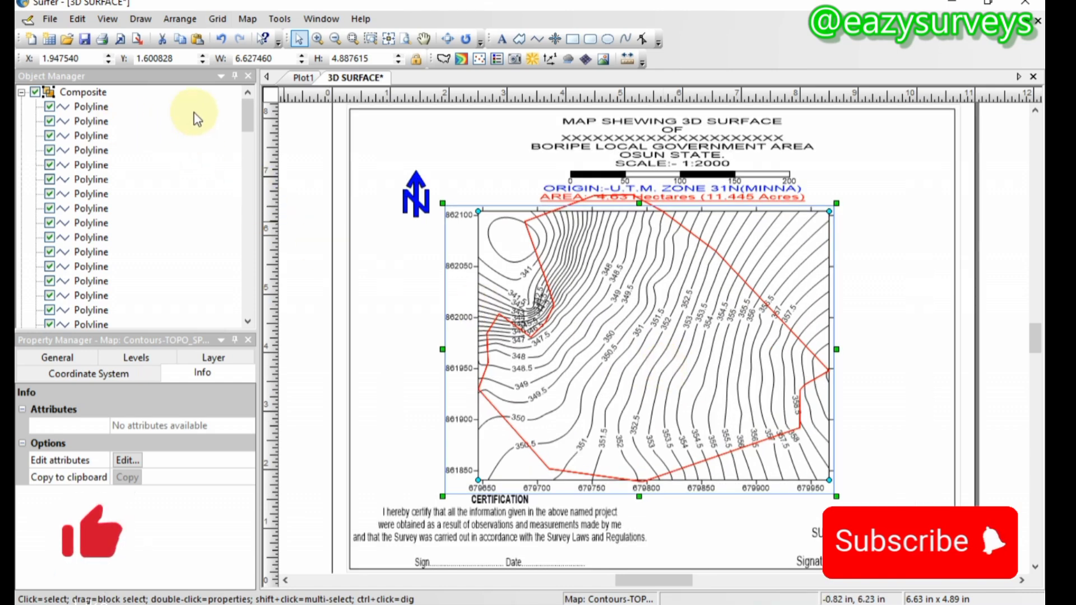
click(693, 286)
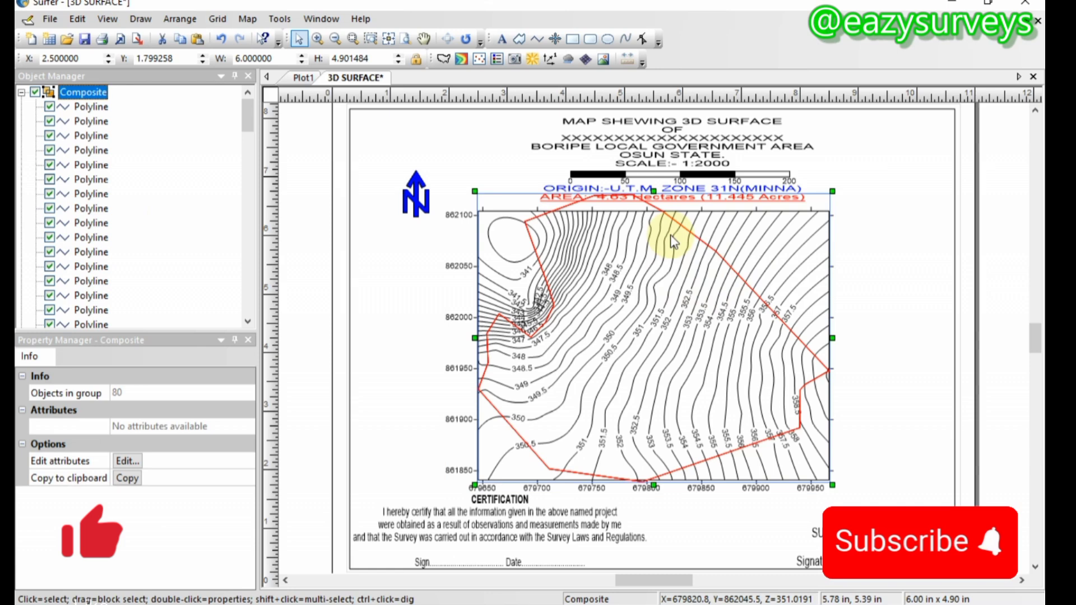
drag(653, 194, 651, 222)
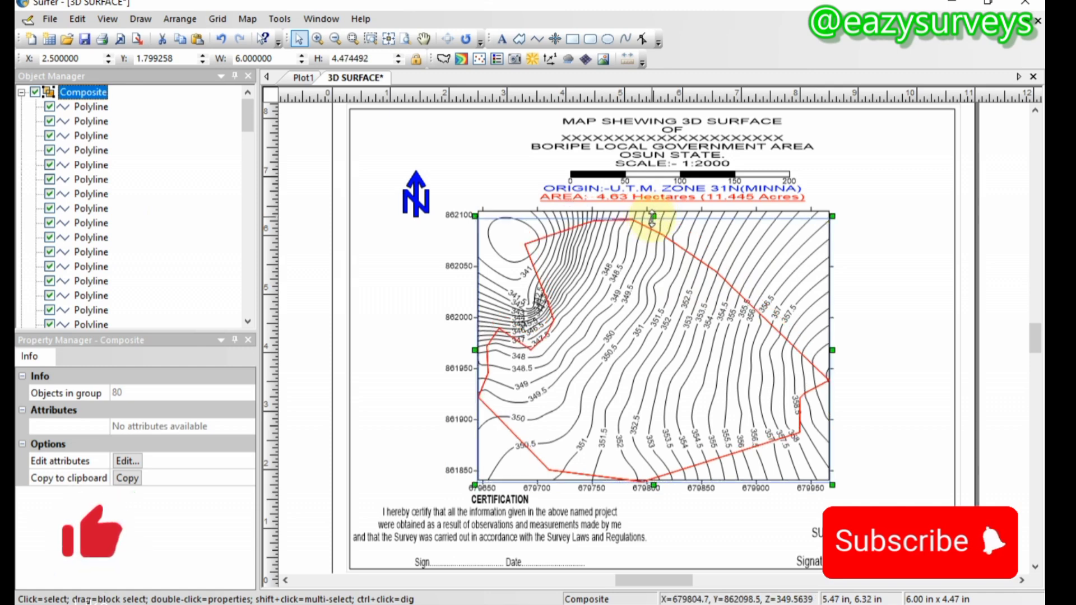
drag(653, 216, 653, 212)
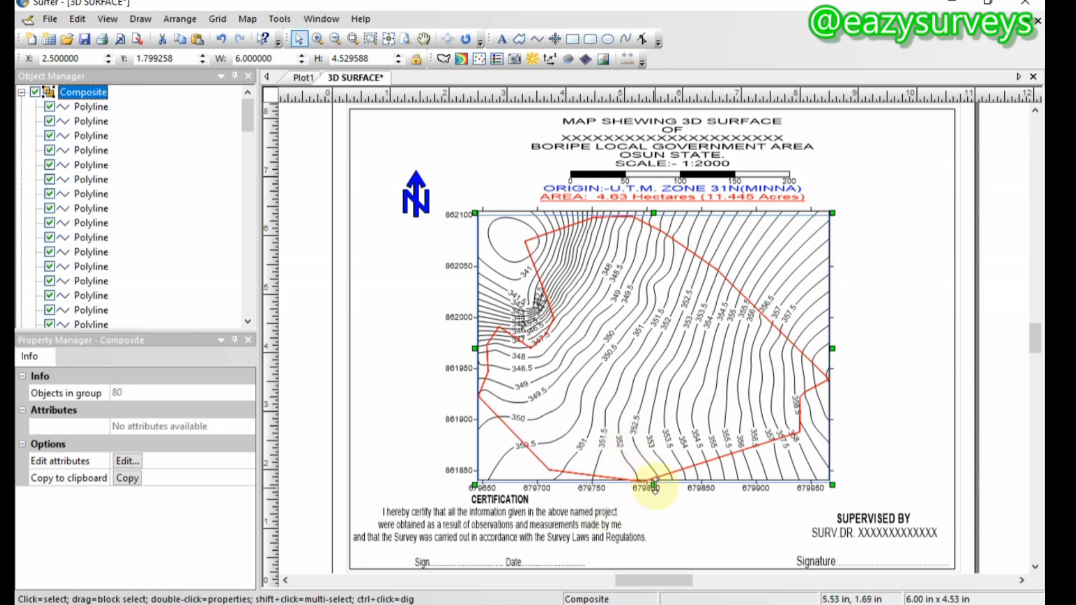
drag(654, 485, 658, 482)
Zoom in and out to inspect the red boundary overlay on the contour map.
scroll(634, 411, down, 2)
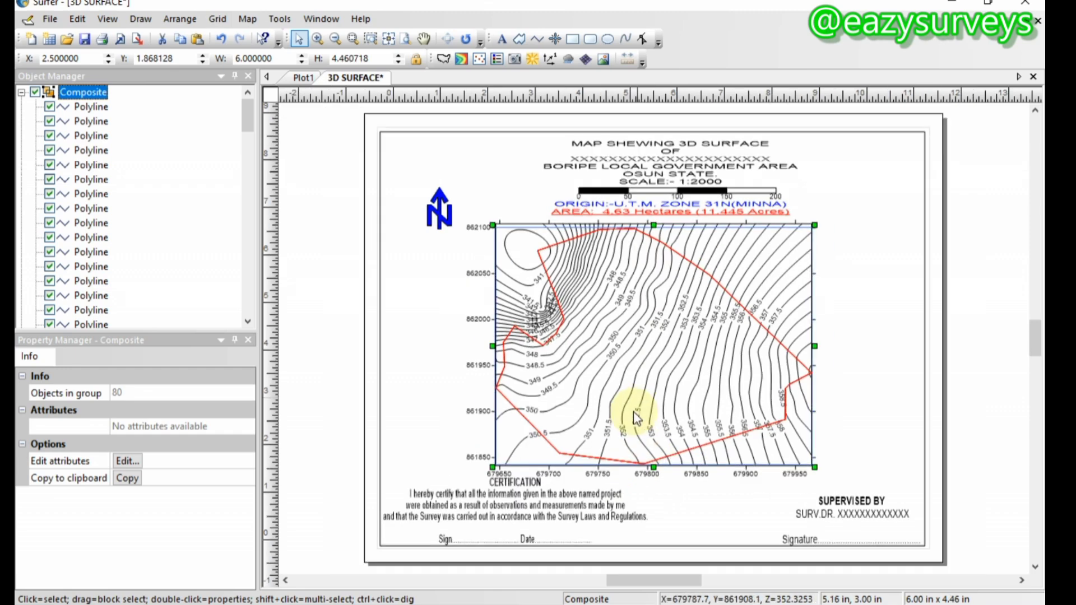
scroll(633, 410, up, 3)
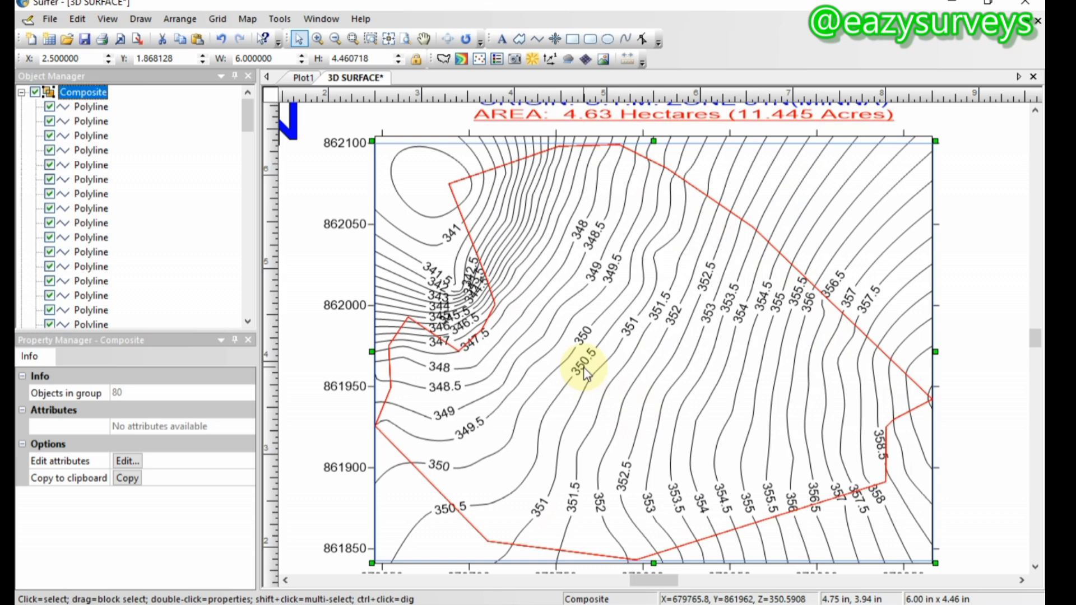
scroll(617, 415, up, 1)
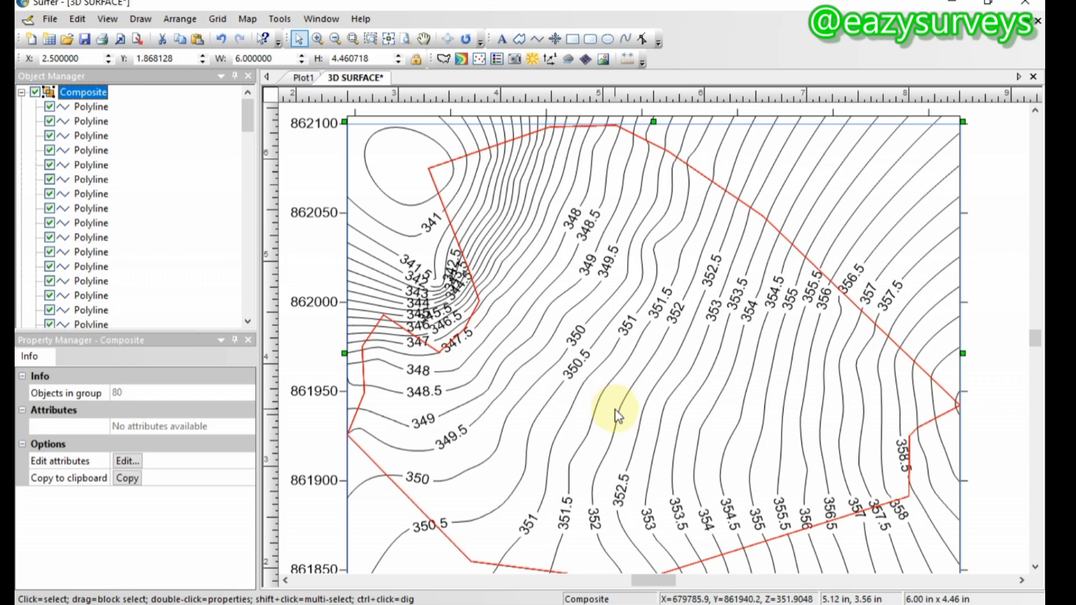
scroll(615, 409, down, 3)
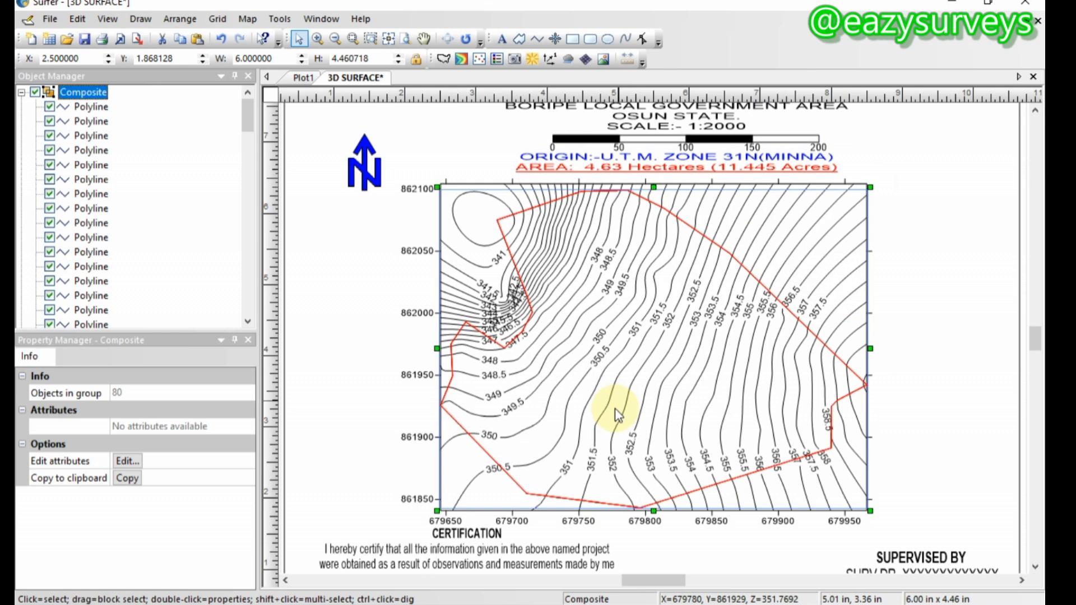
scroll(615, 408, down, 2)
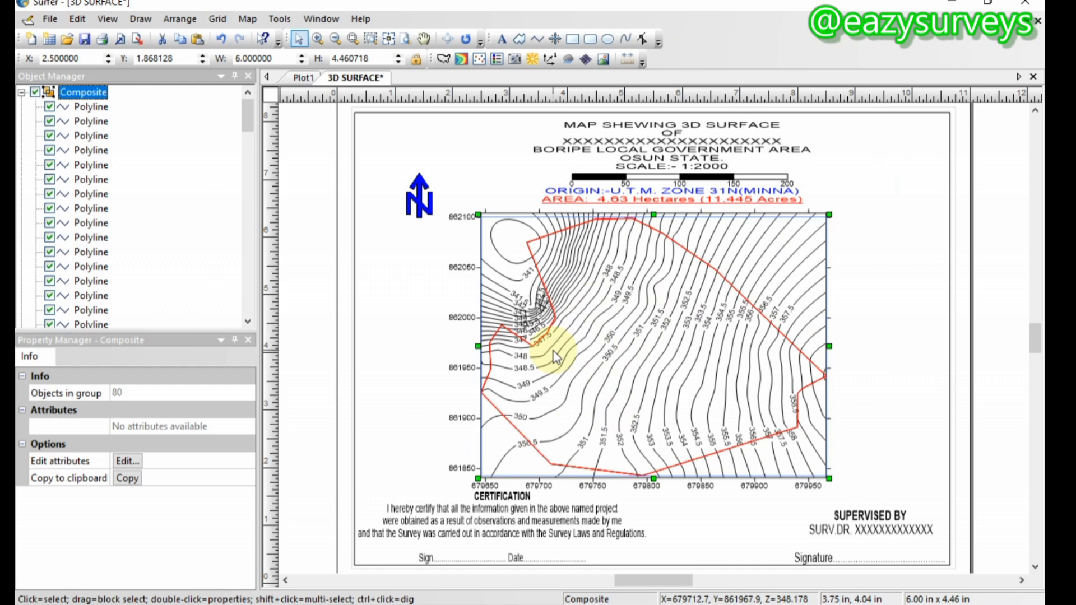
Export the map page as REPORT in PDF (Vector) format with default export options.
click(49, 20)
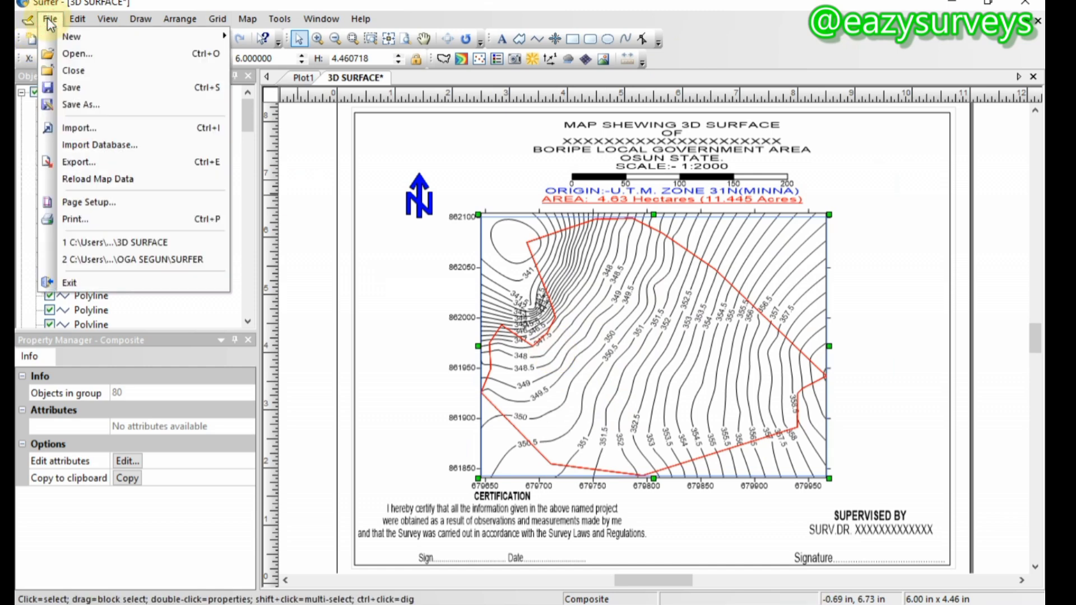
click(78, 162)
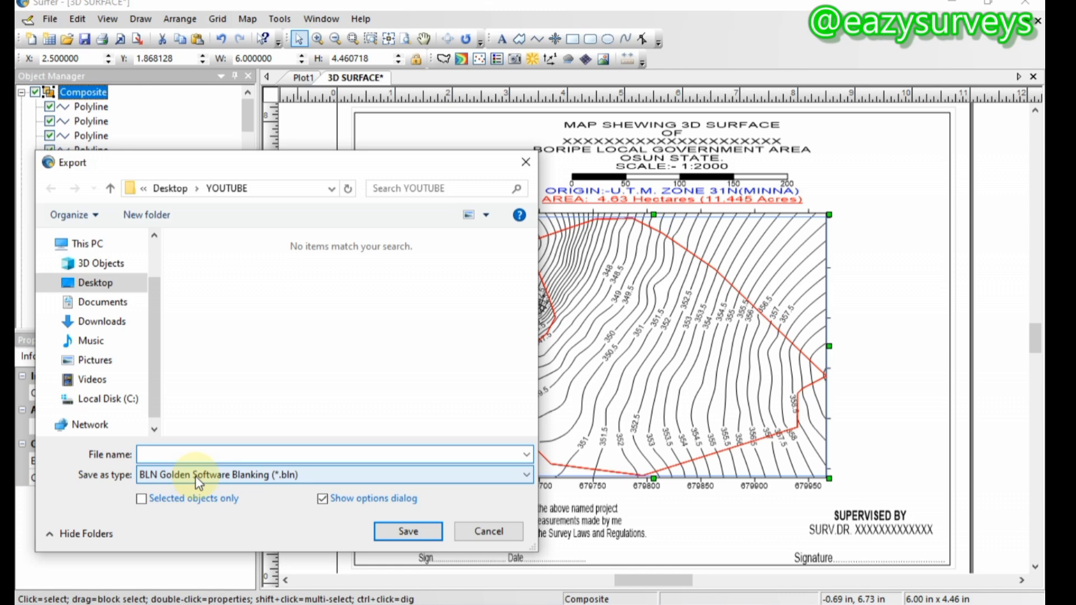
click(199, 476)
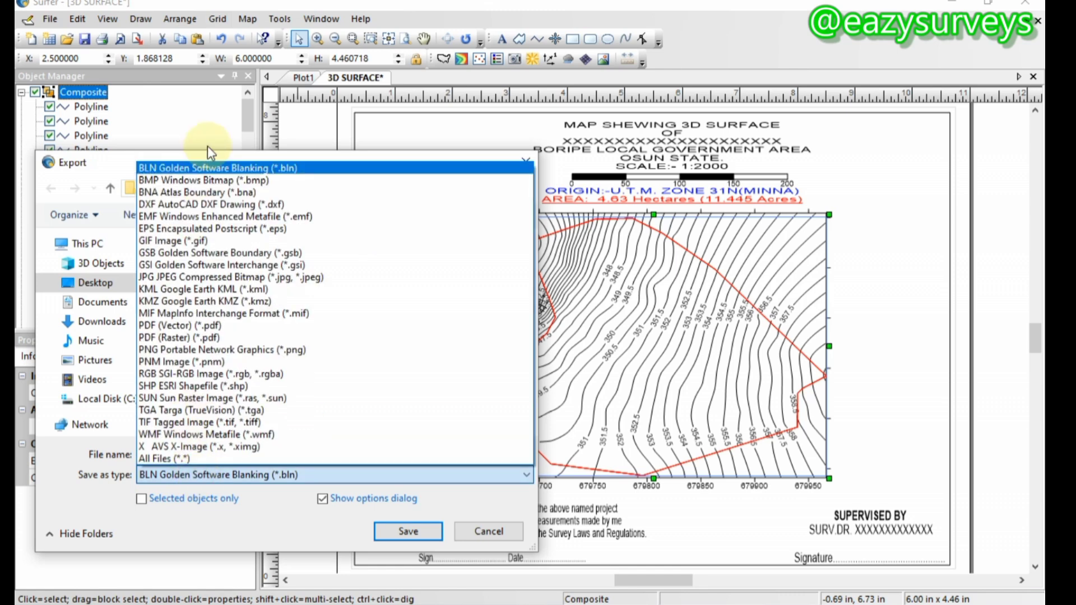
click(178, 328)
click(175, 455)
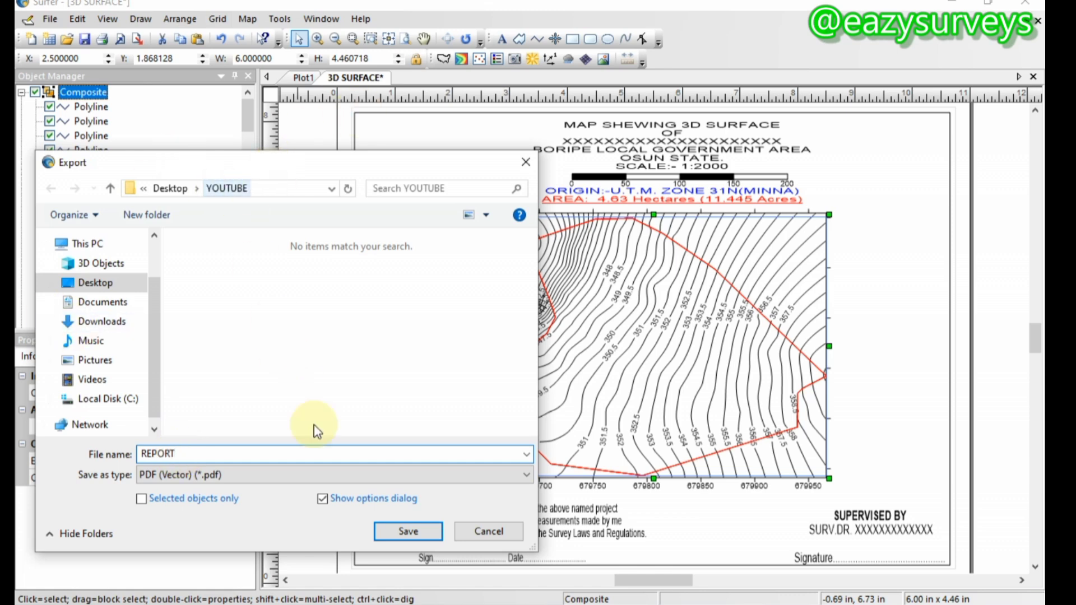
click(419, 536)
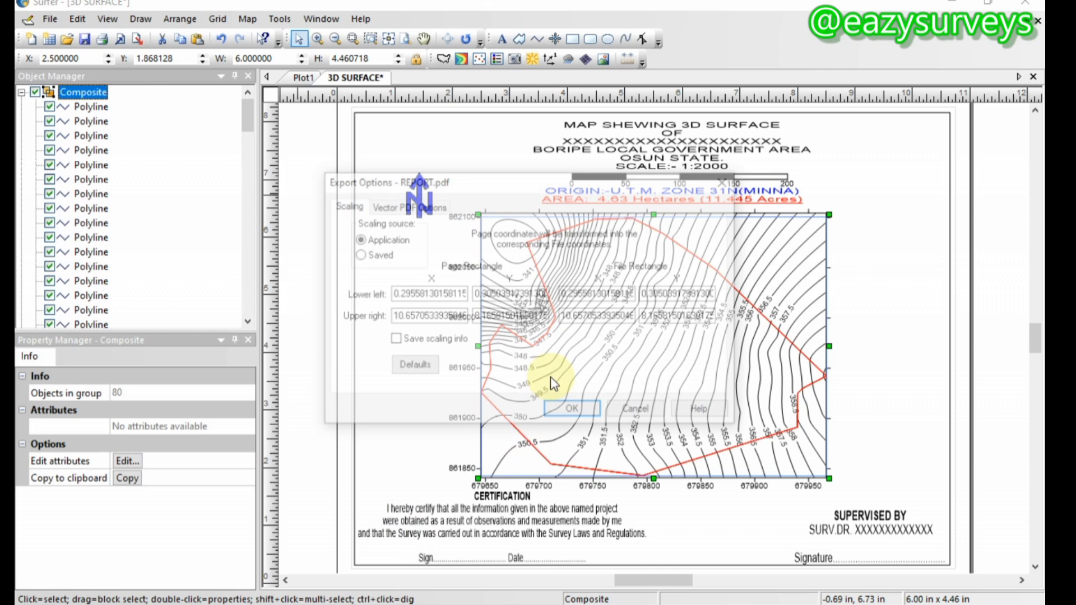
click(580, 412)
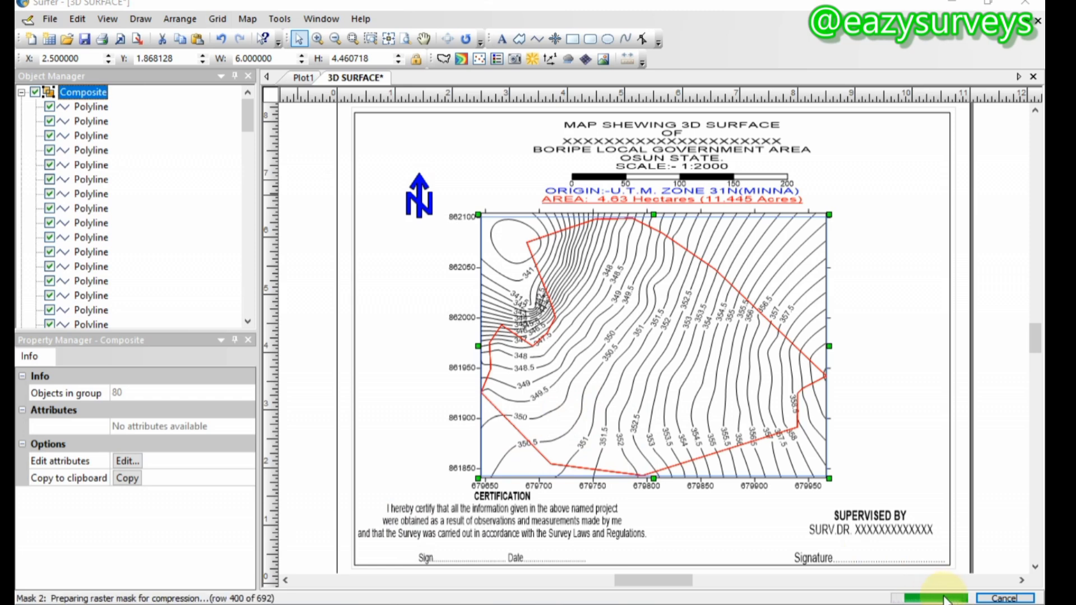
Open REPORT.pdf from the Desktop YOUTUBE folder in the browser.
click(955, 3)
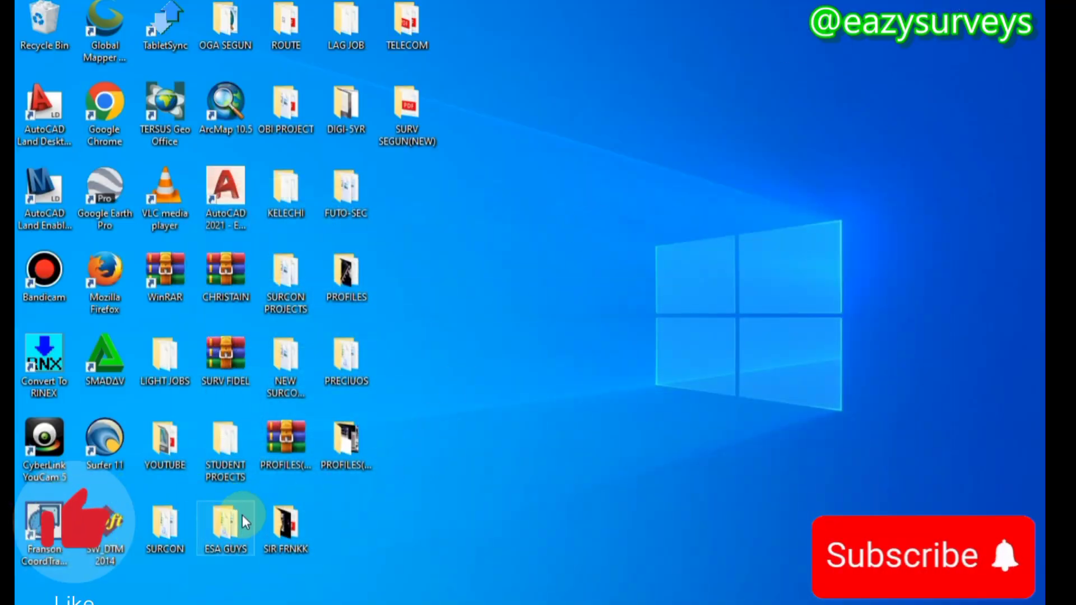
double_click(188, 471)
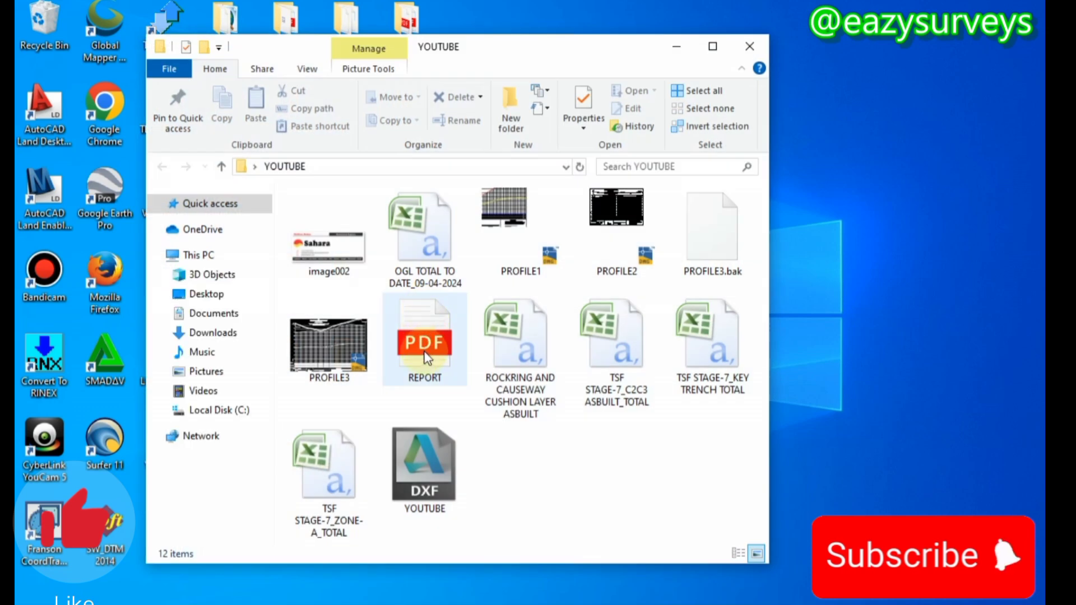
click(424, 344)
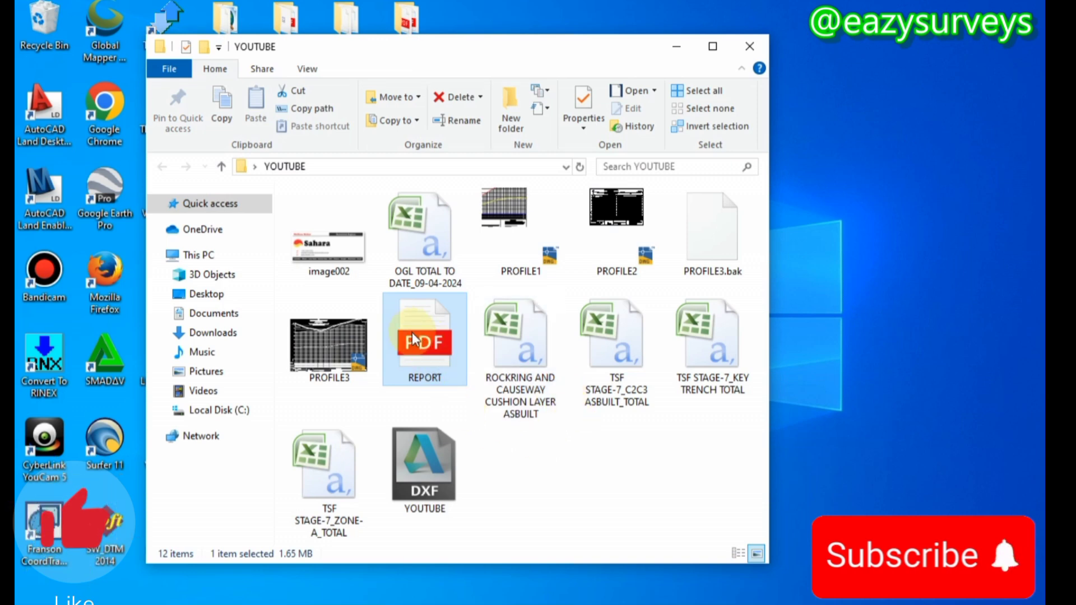
double_click(412, 337)
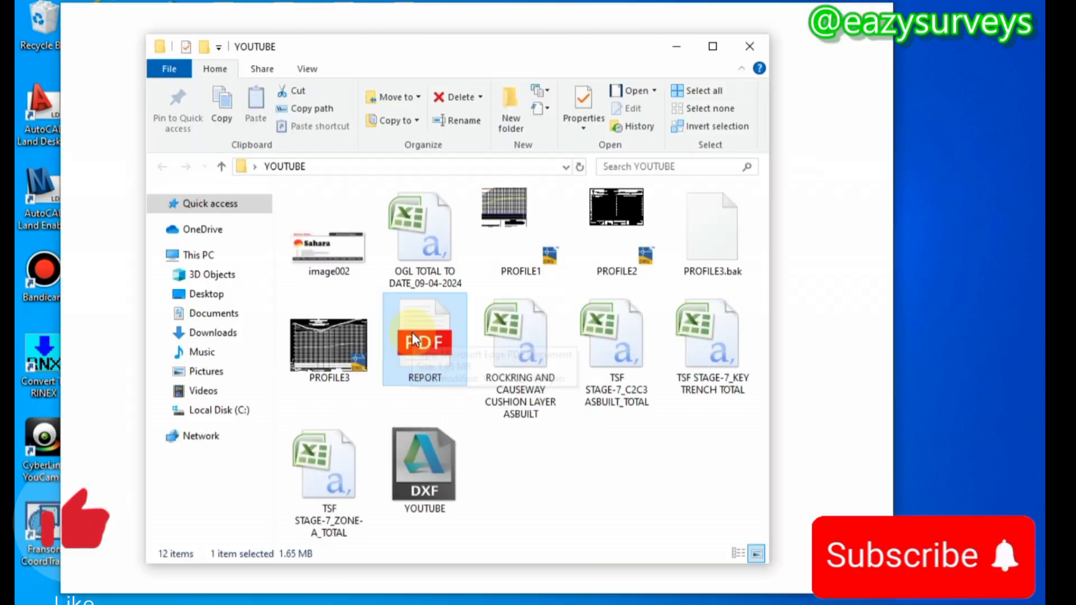
Minimize File Explorer and scroll through REPORT.pdf in Edge to review the contour map, boundary and certification block.
click(688, 46)
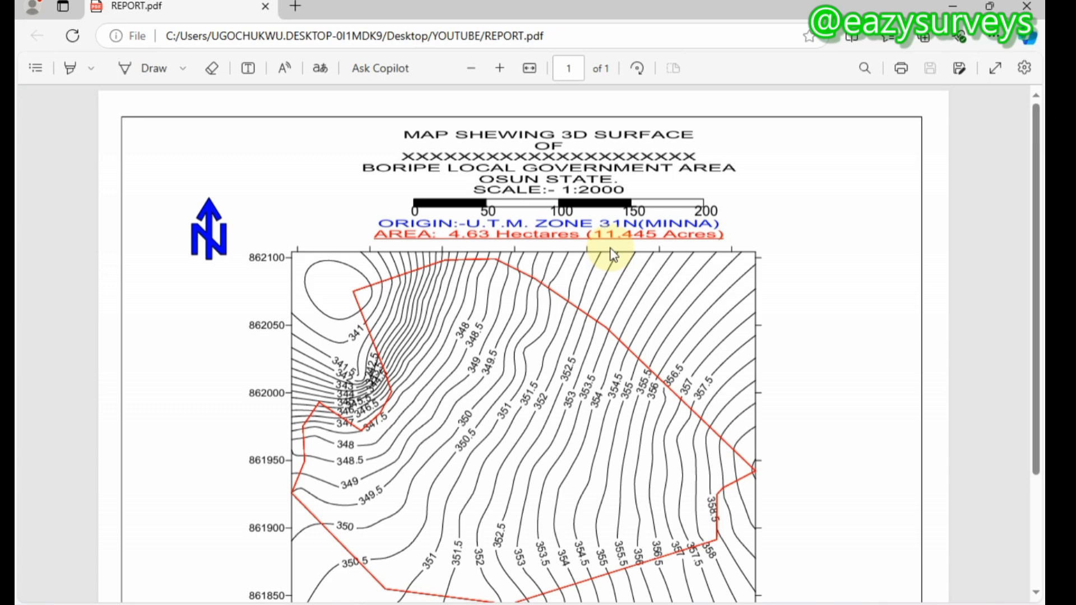
scroll(610, 223, down, 2)
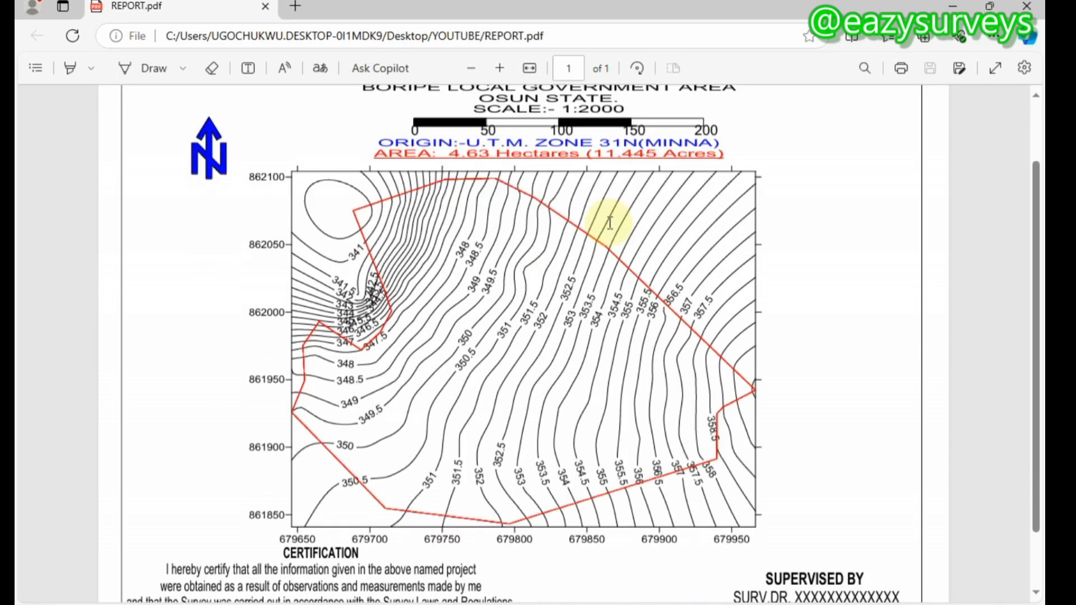
scroll(610, 223, down, 2)
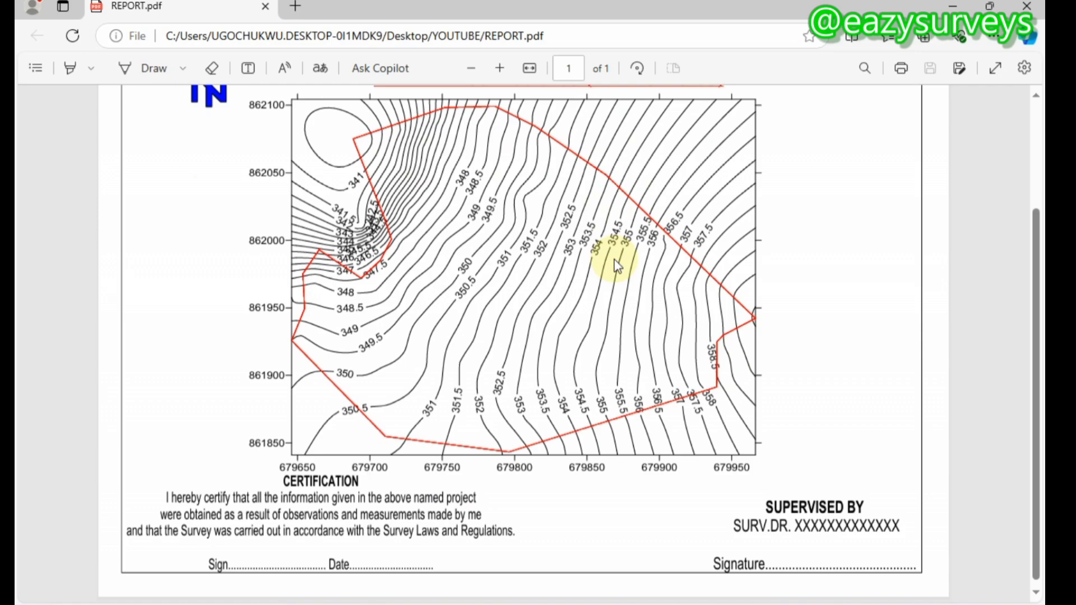
scroll(615, 260, up, 3)
scroll(616, 265, down, 3)
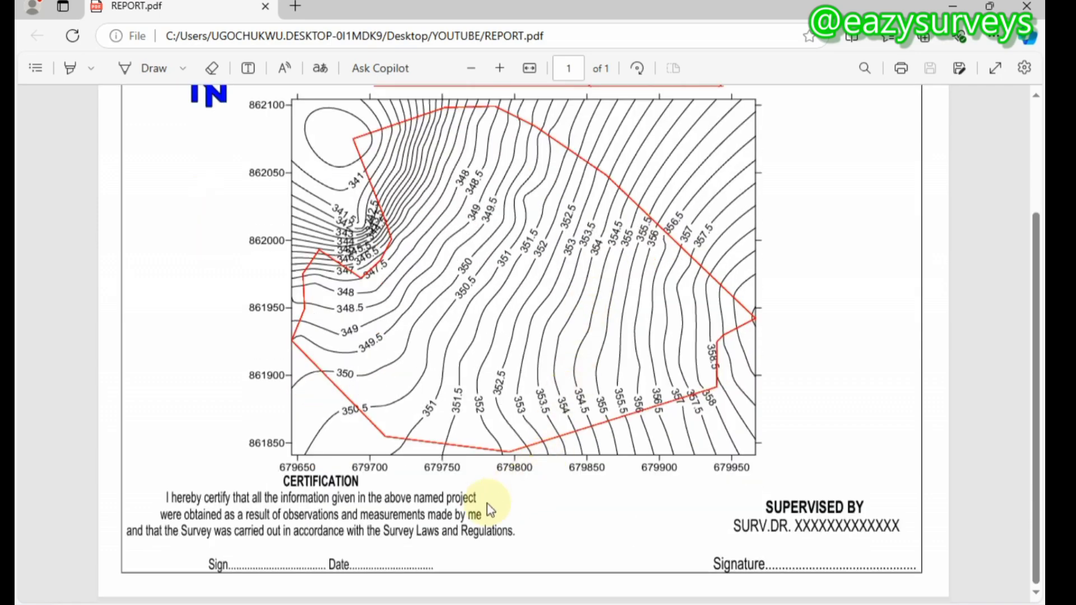